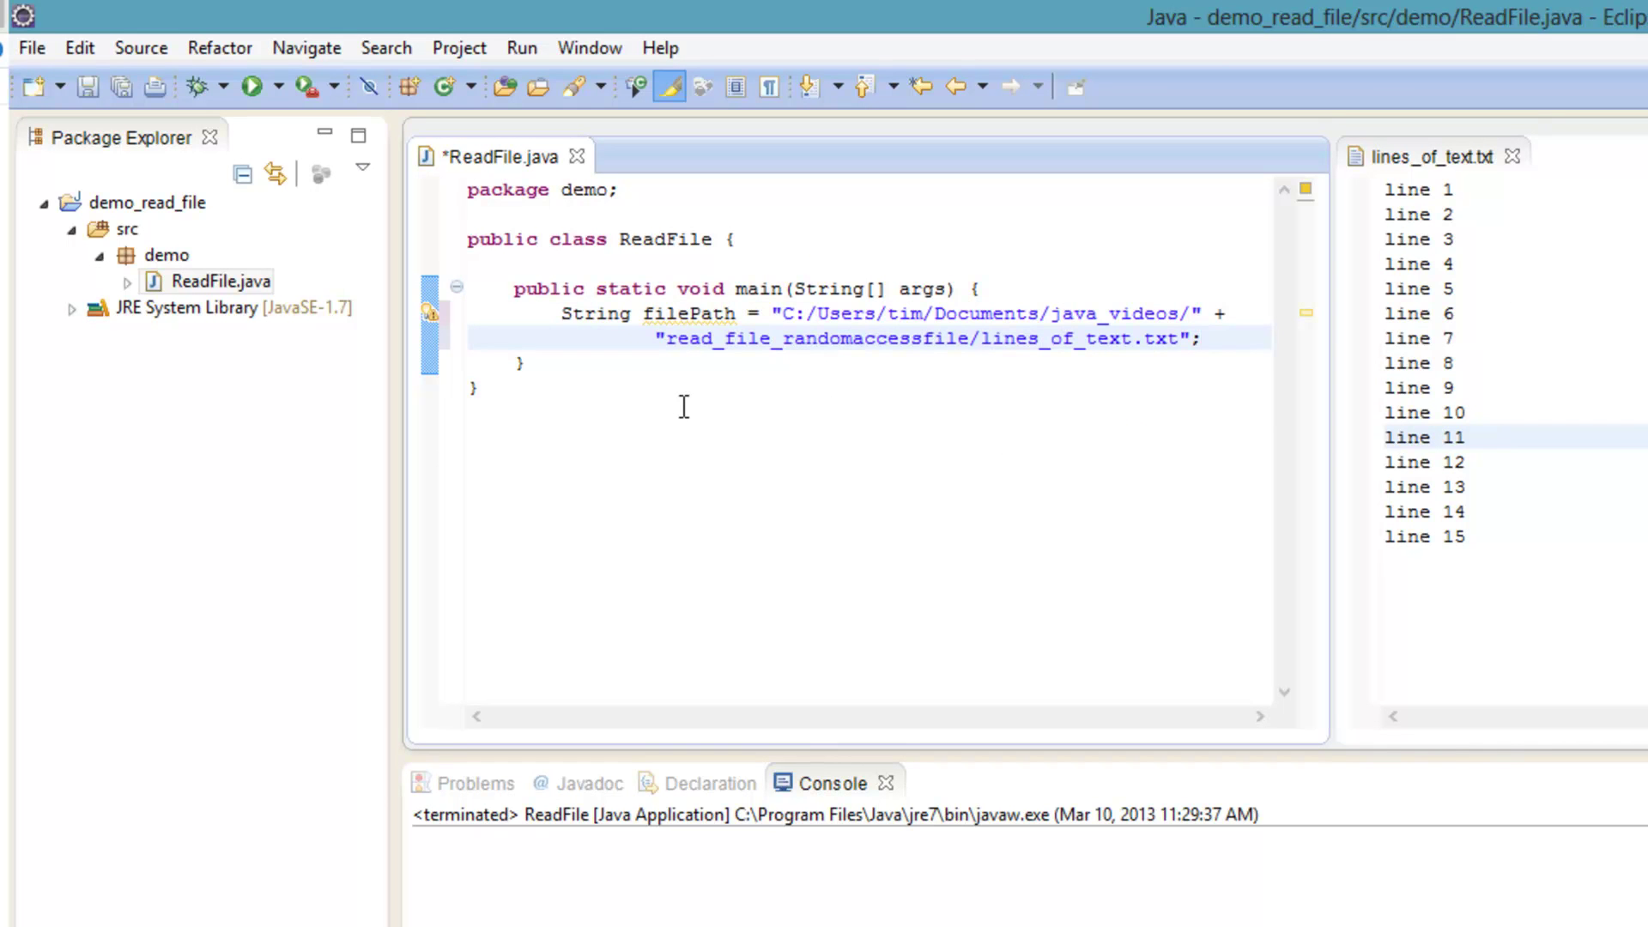
Open filePath as read-only RandomAccessFile raf, import it, and make main throw FileNotFoundException
key("Return")
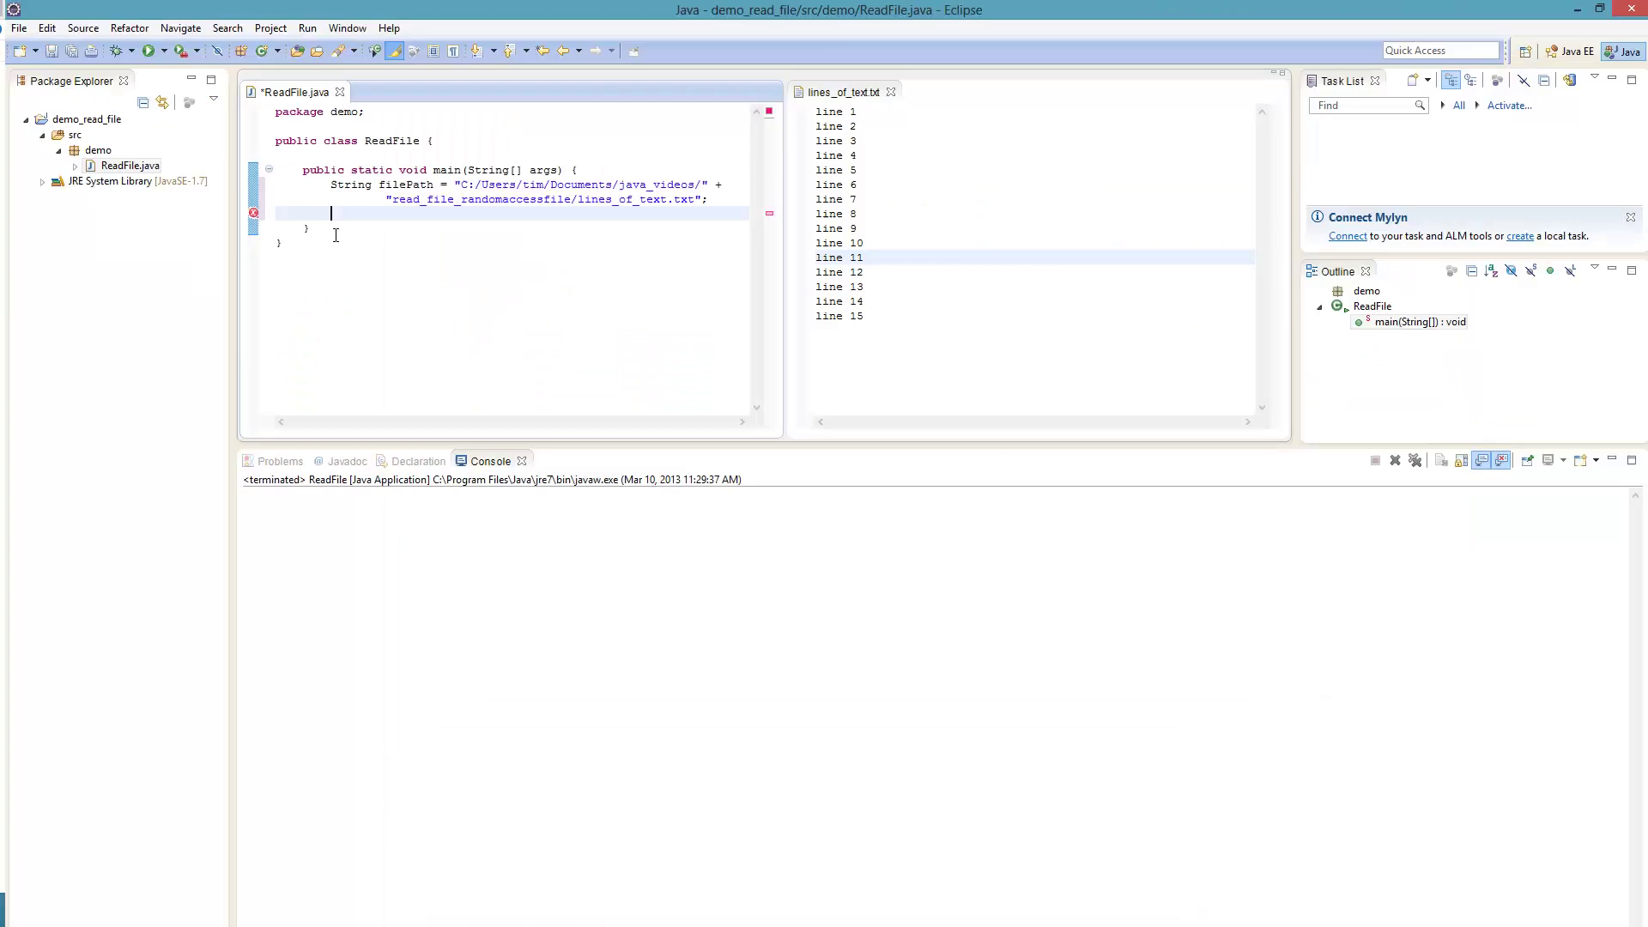
type("Random")
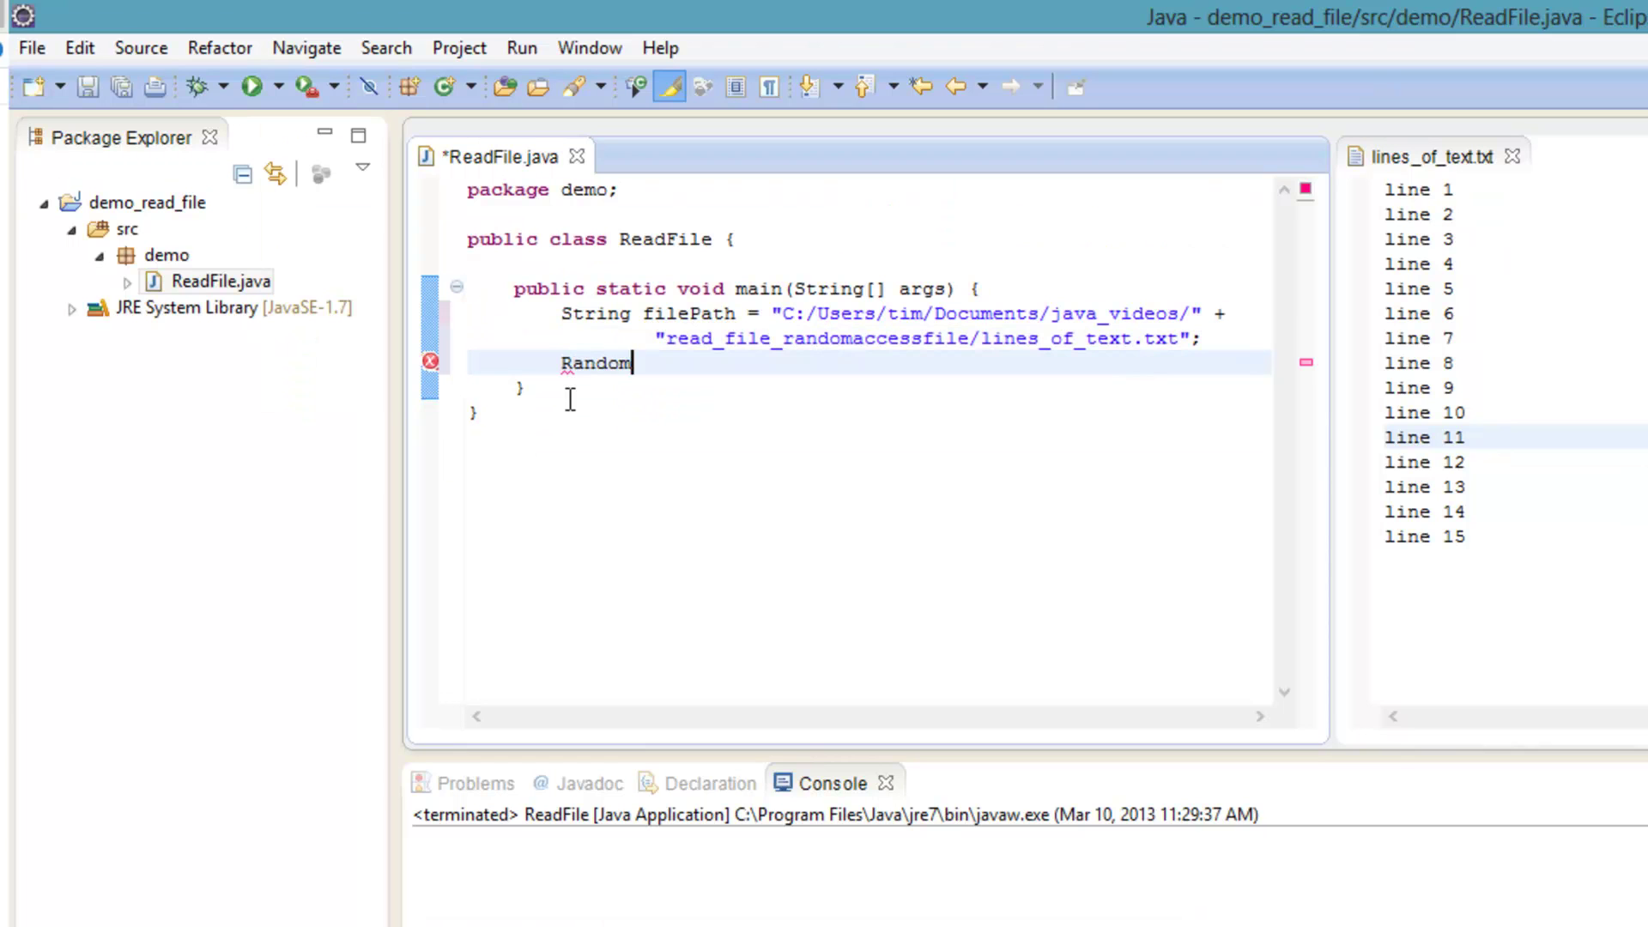
type("AccessFile")
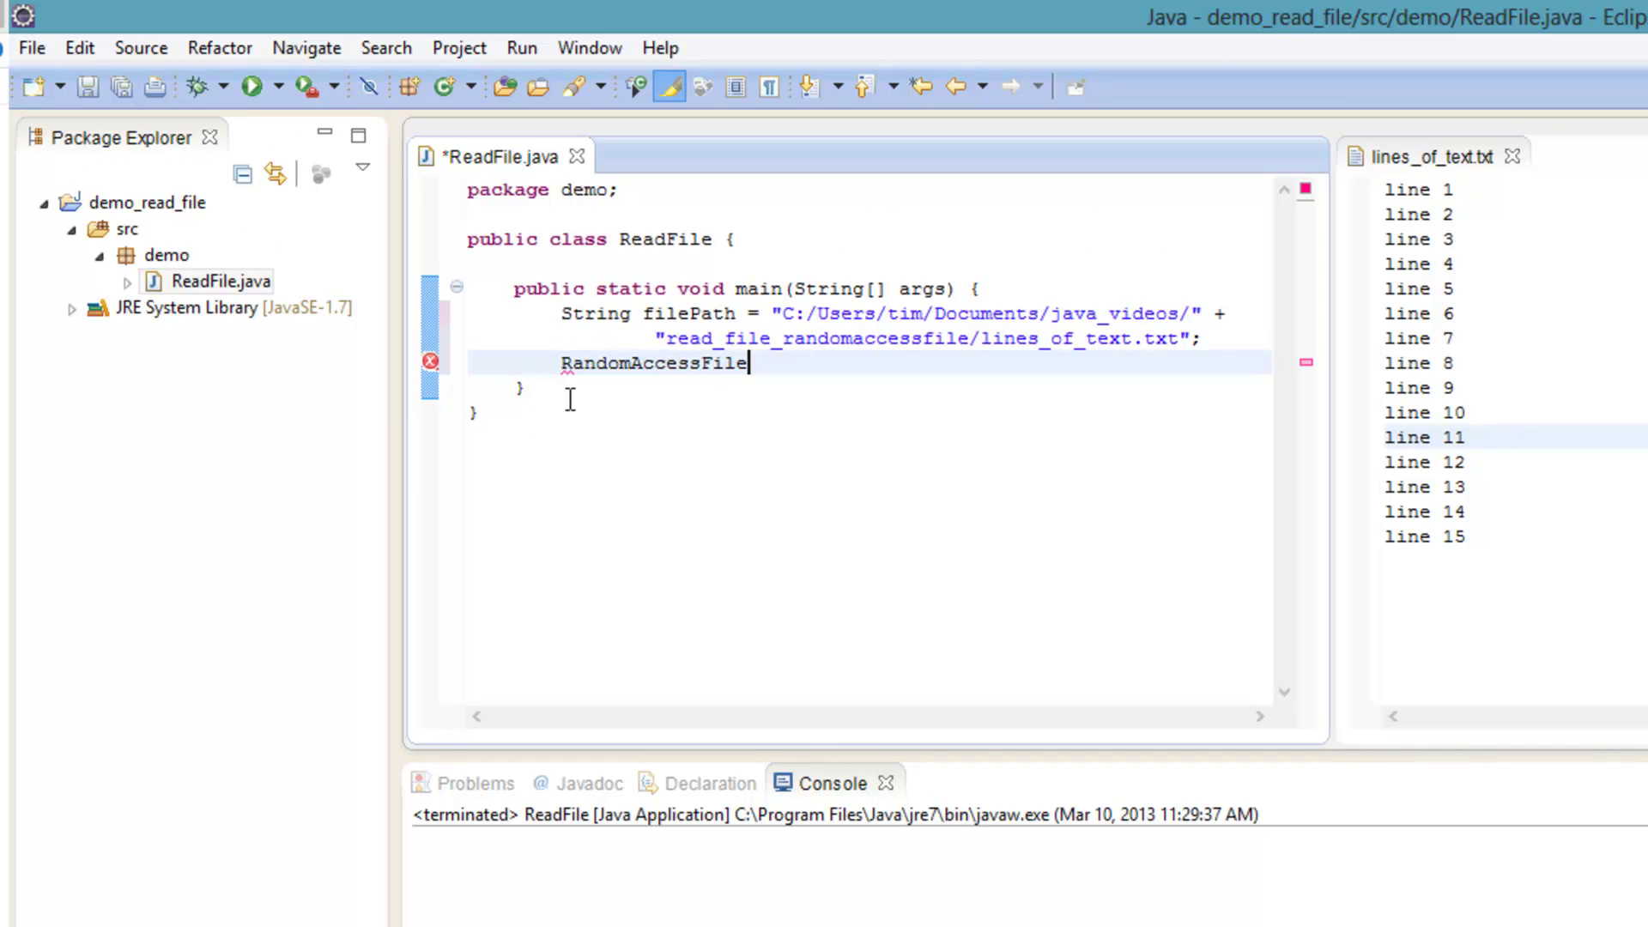
type(" raf = ne")
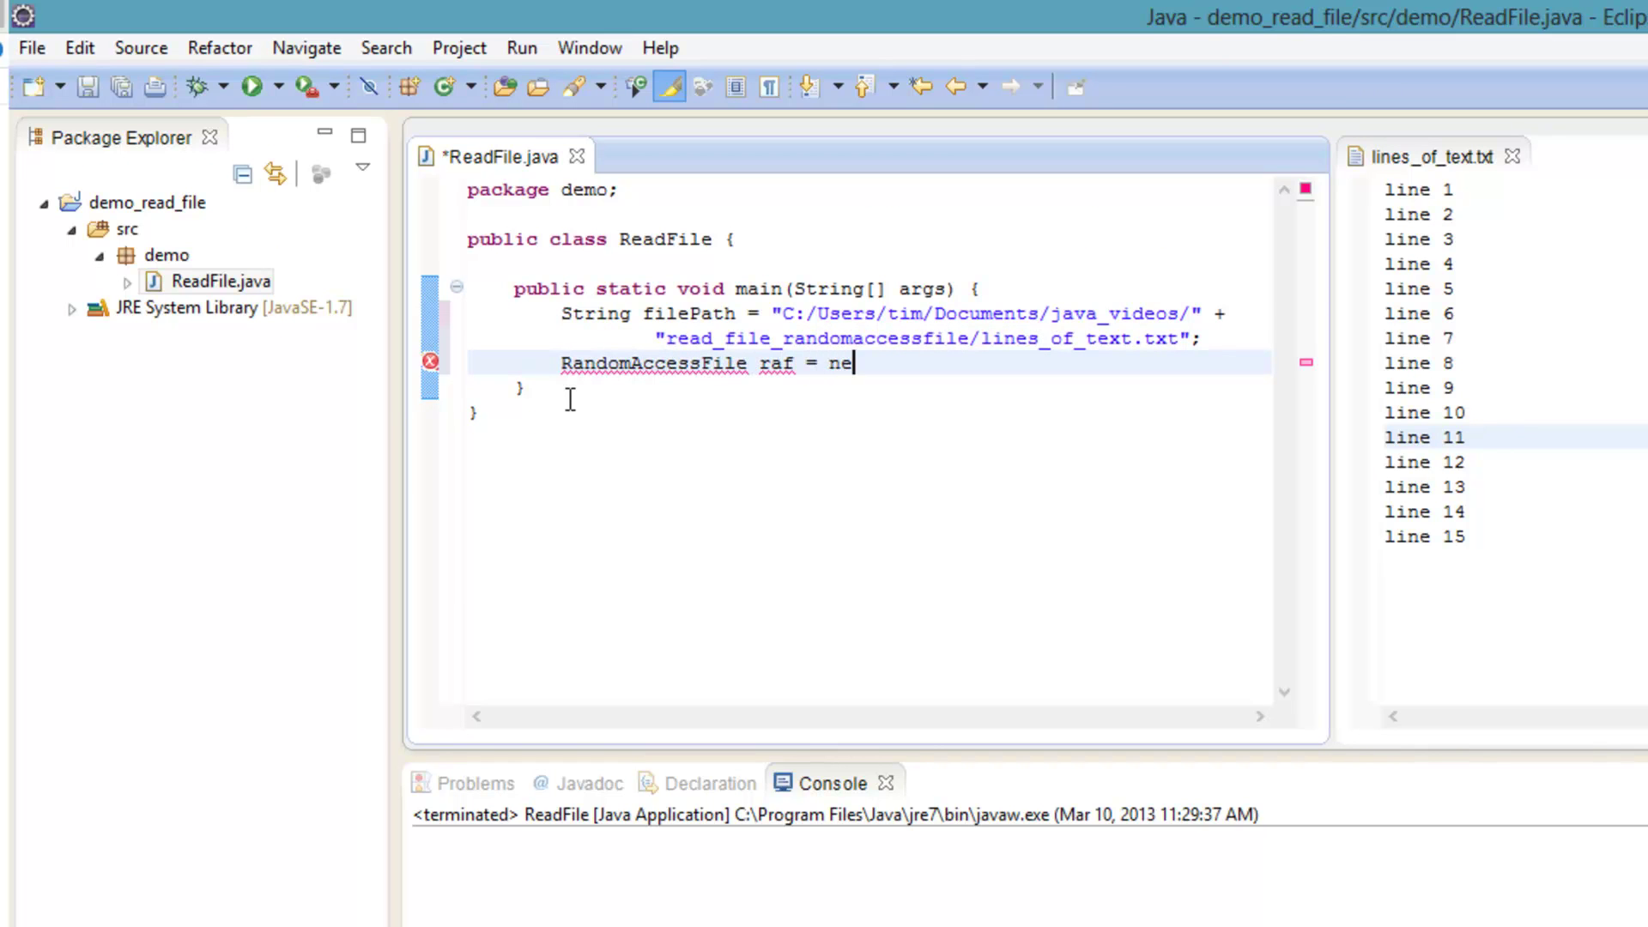
type("w RandomAcc")
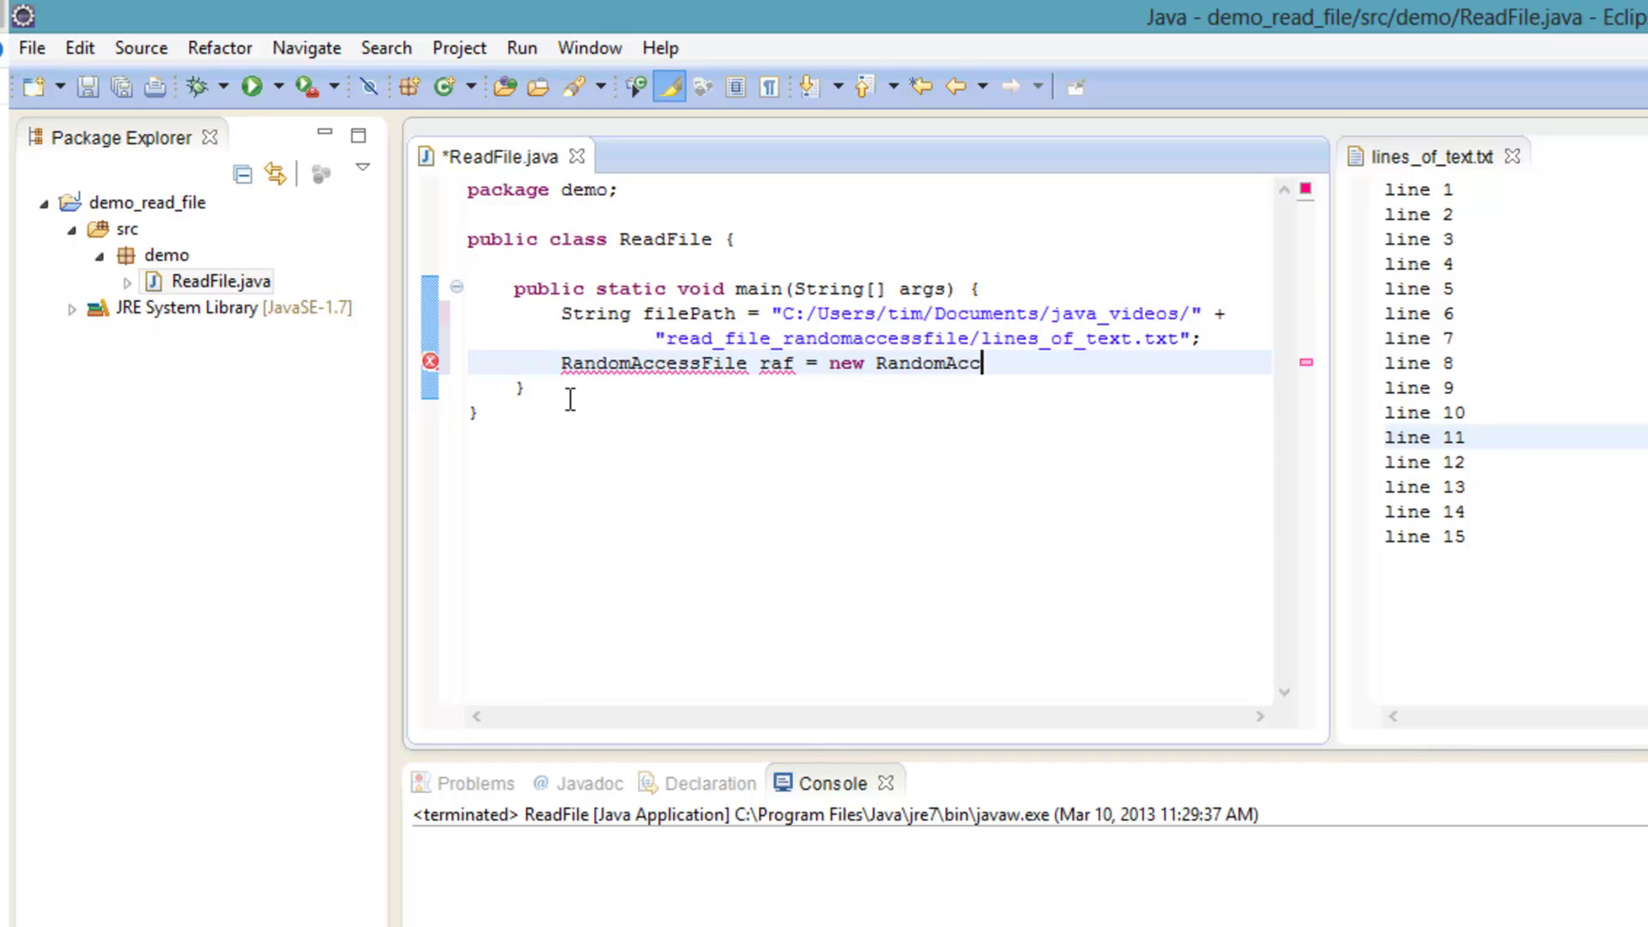
type("essFil")
type("e(fi")
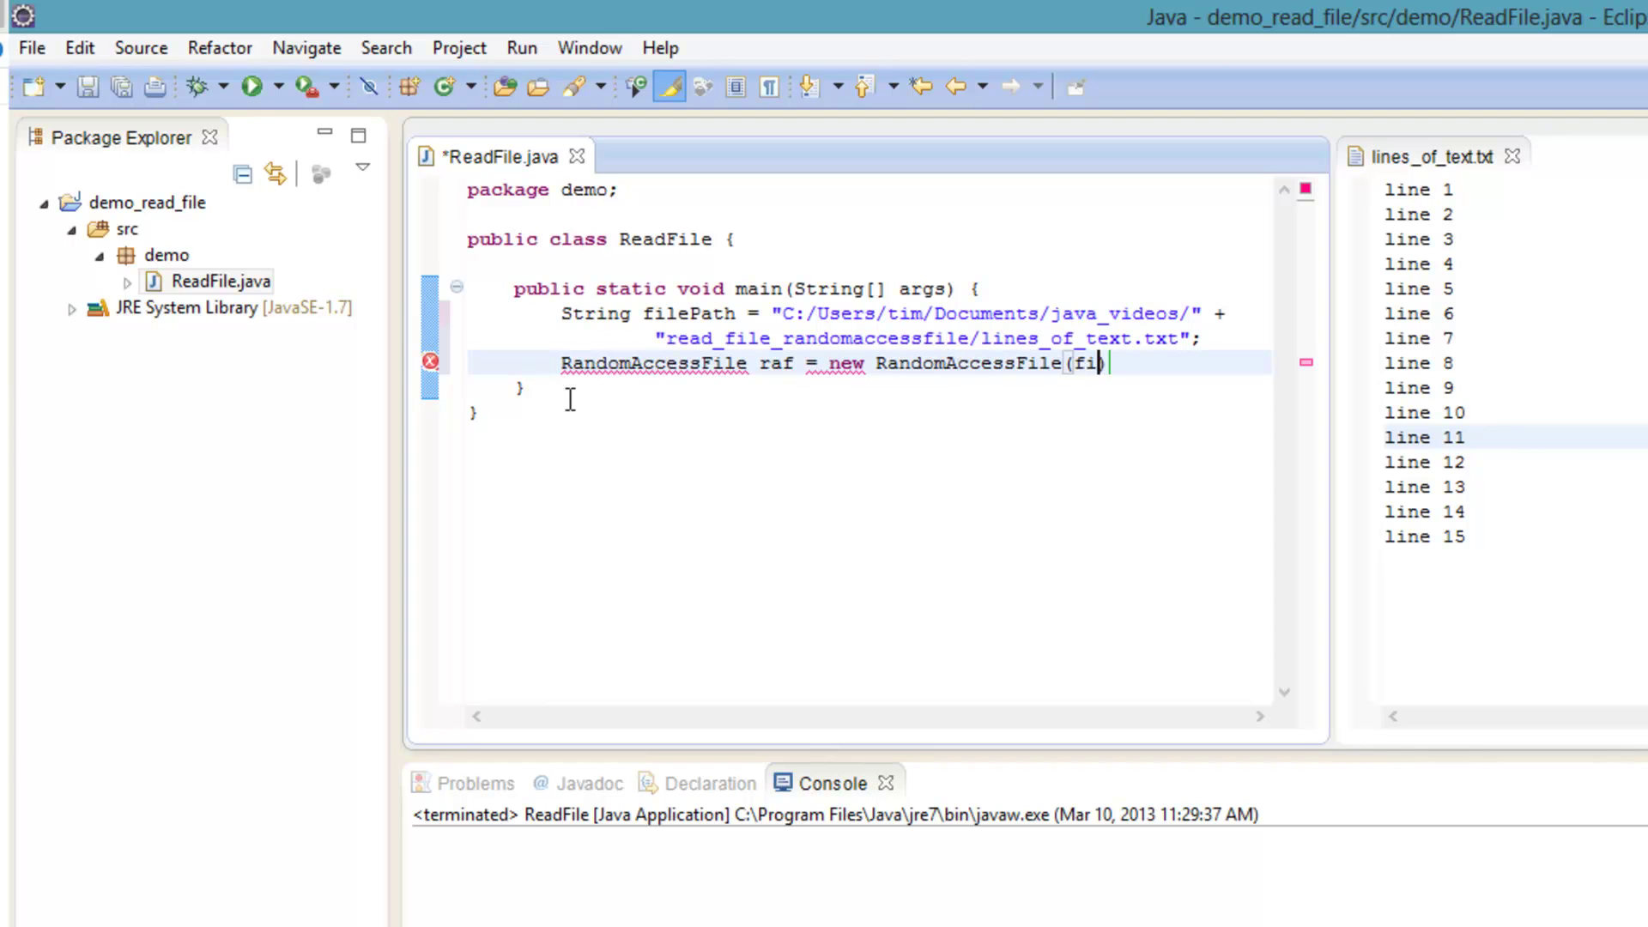
type("lePath,")
type("\"r\"")
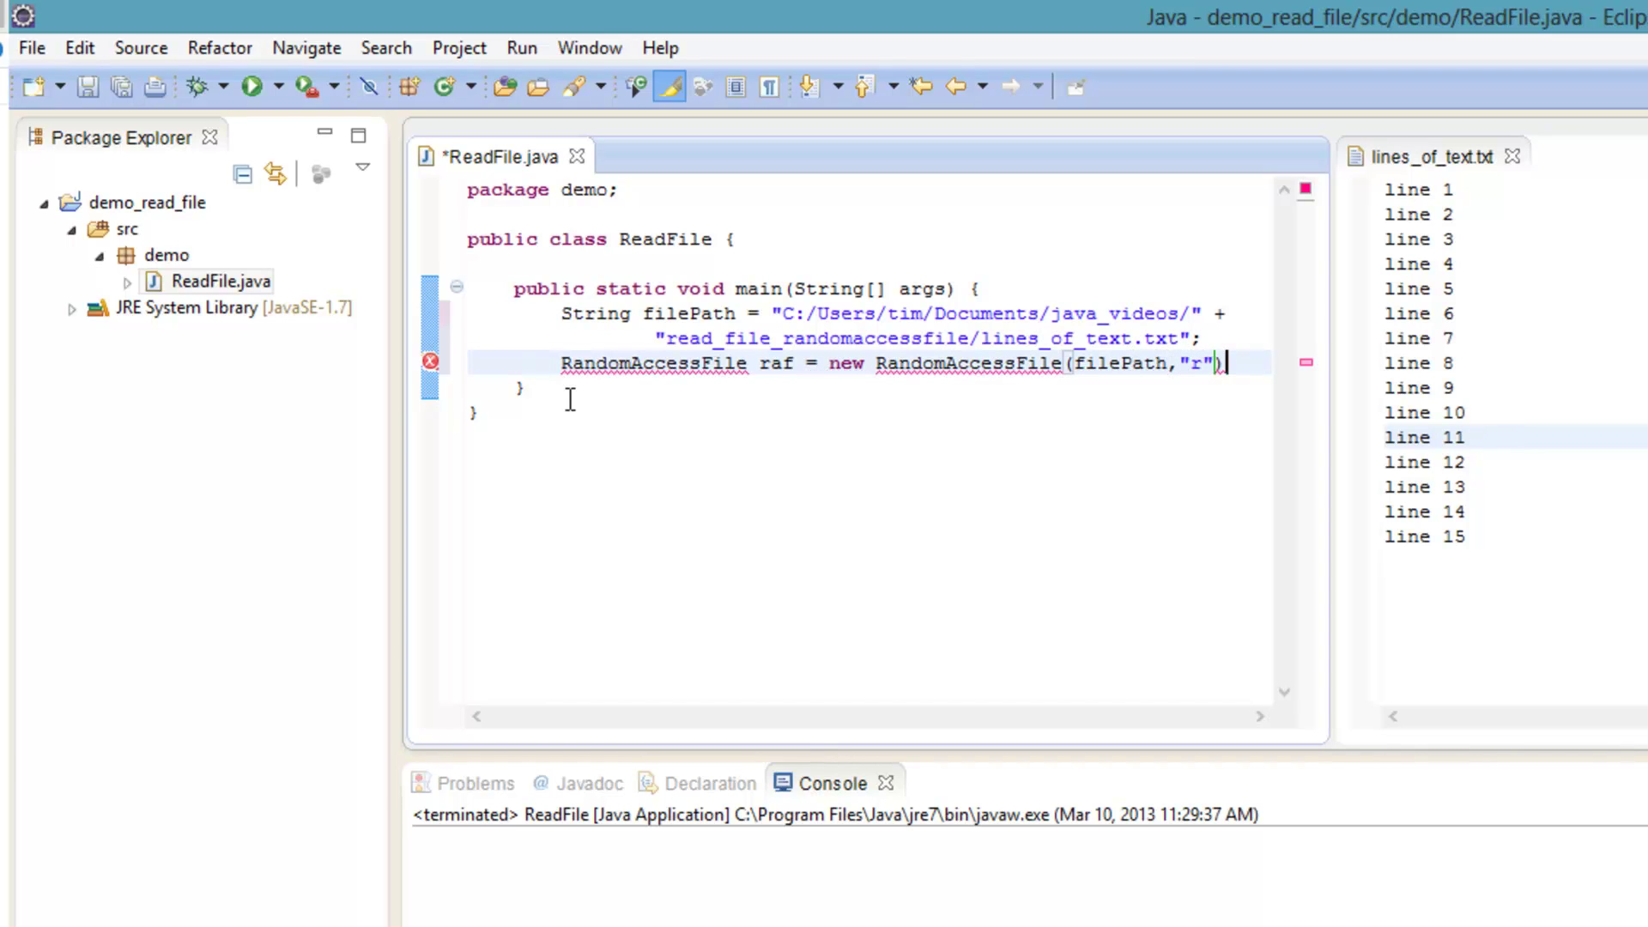
type(");")
key("ctrl+shift+o")
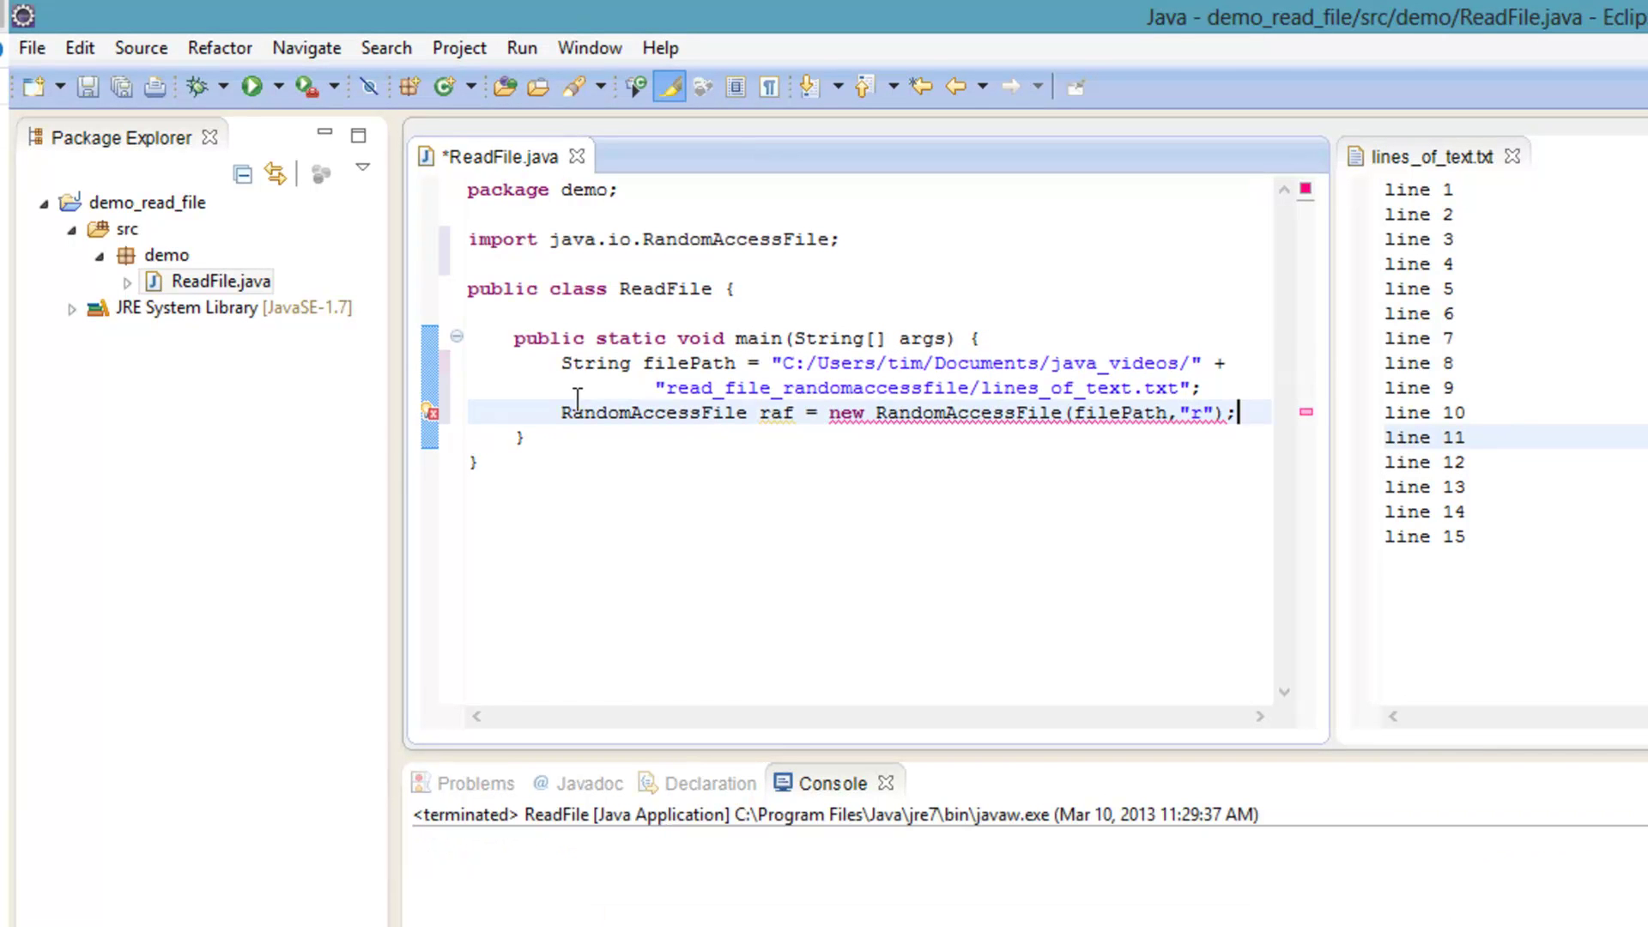
left_click(435, 421)
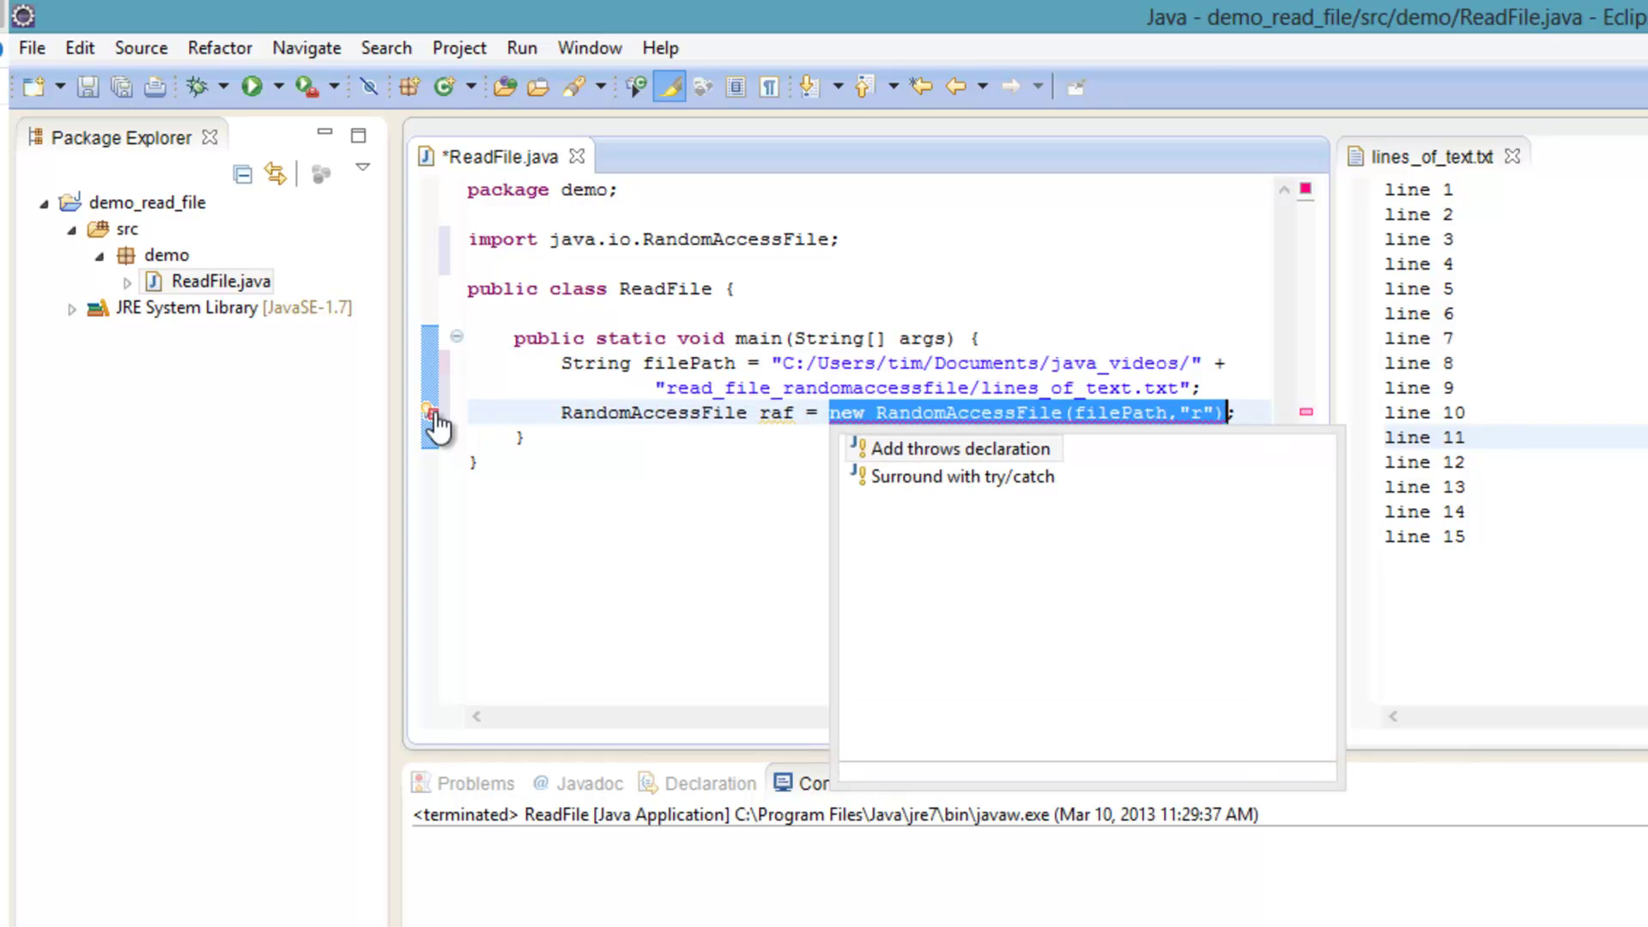
double_click(922, 452)
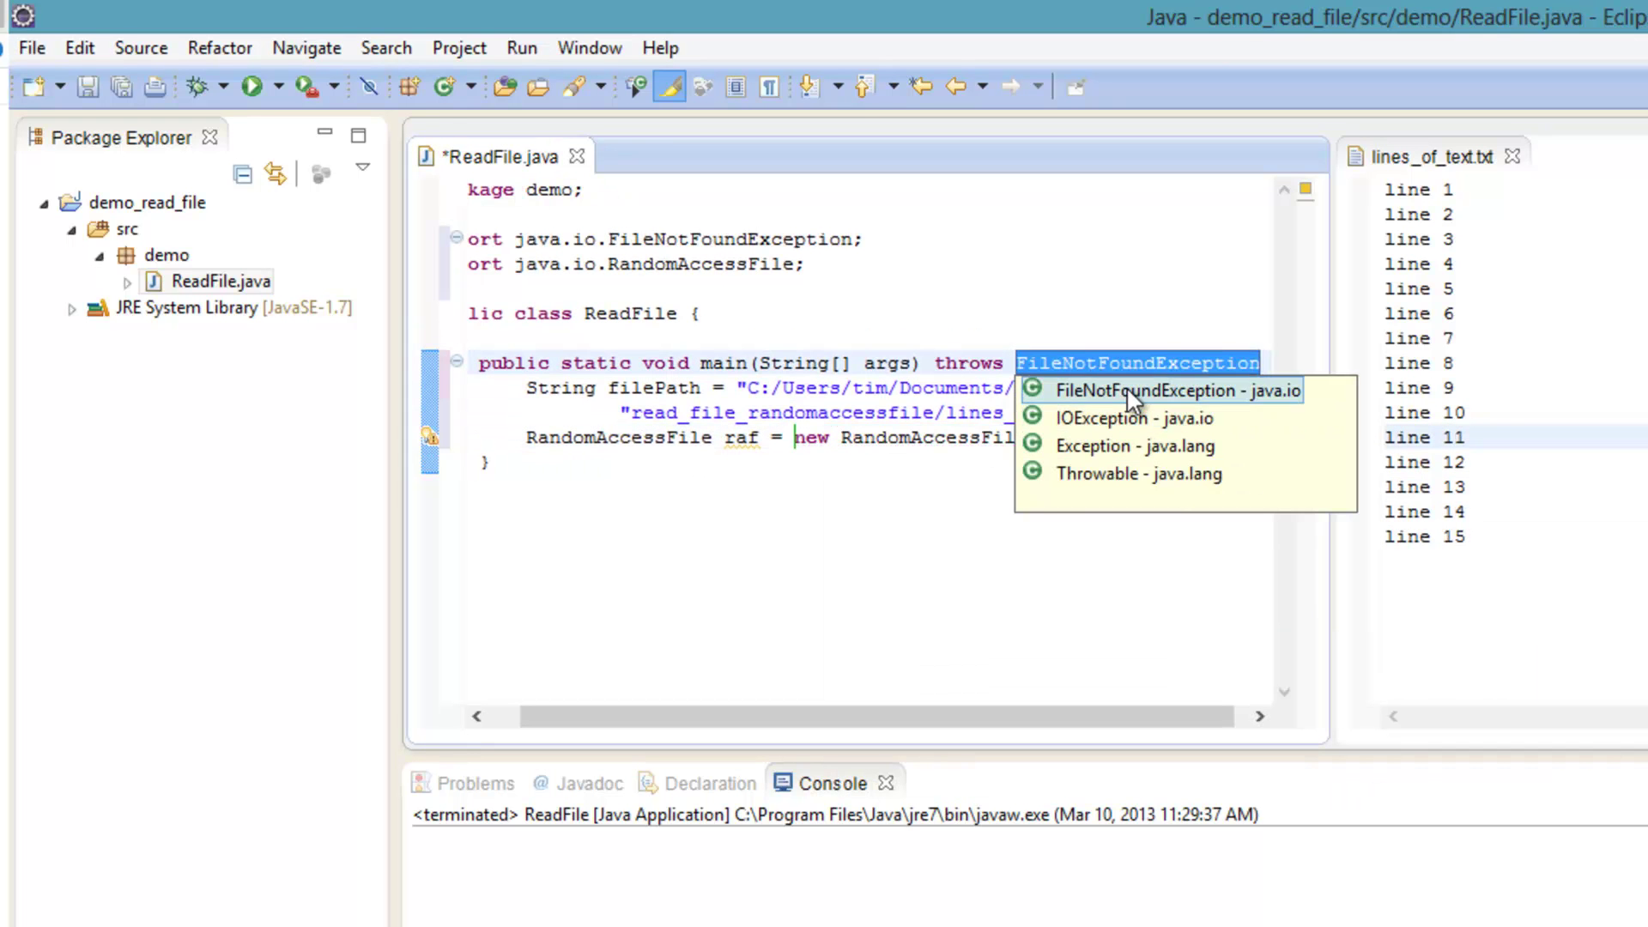
key("Return")
key("shift+Return")
type("s")
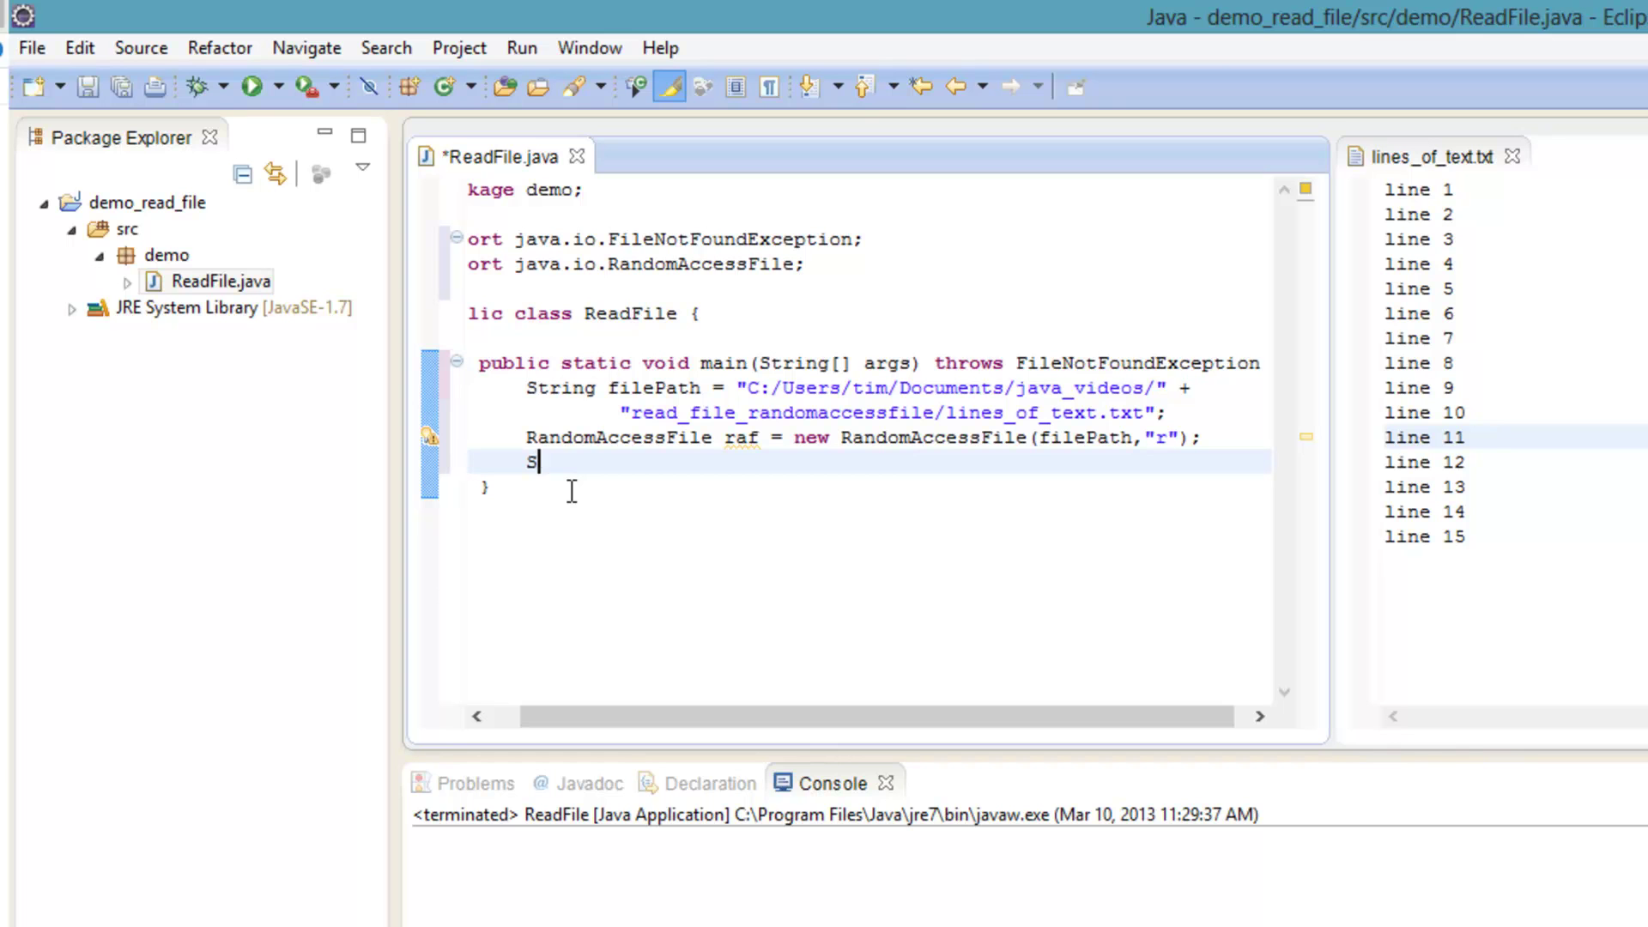
type("tring line ")
type("= raf")
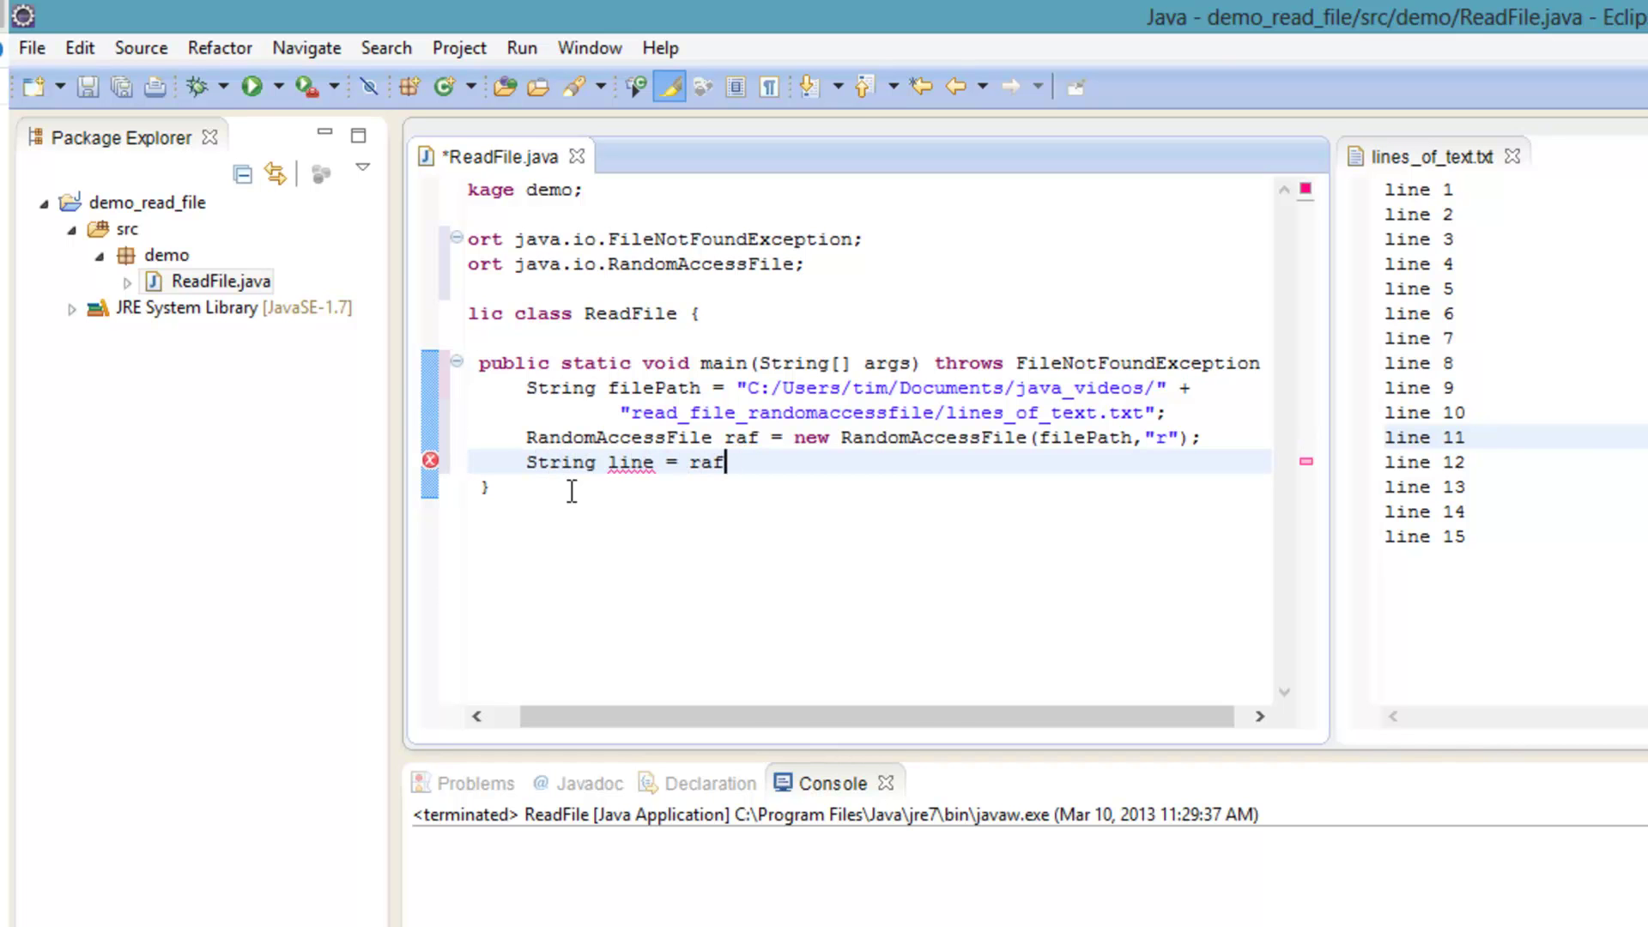
type(".")
Store raf.readLine() in String line, add throws IOException to main, and save
key("Return")
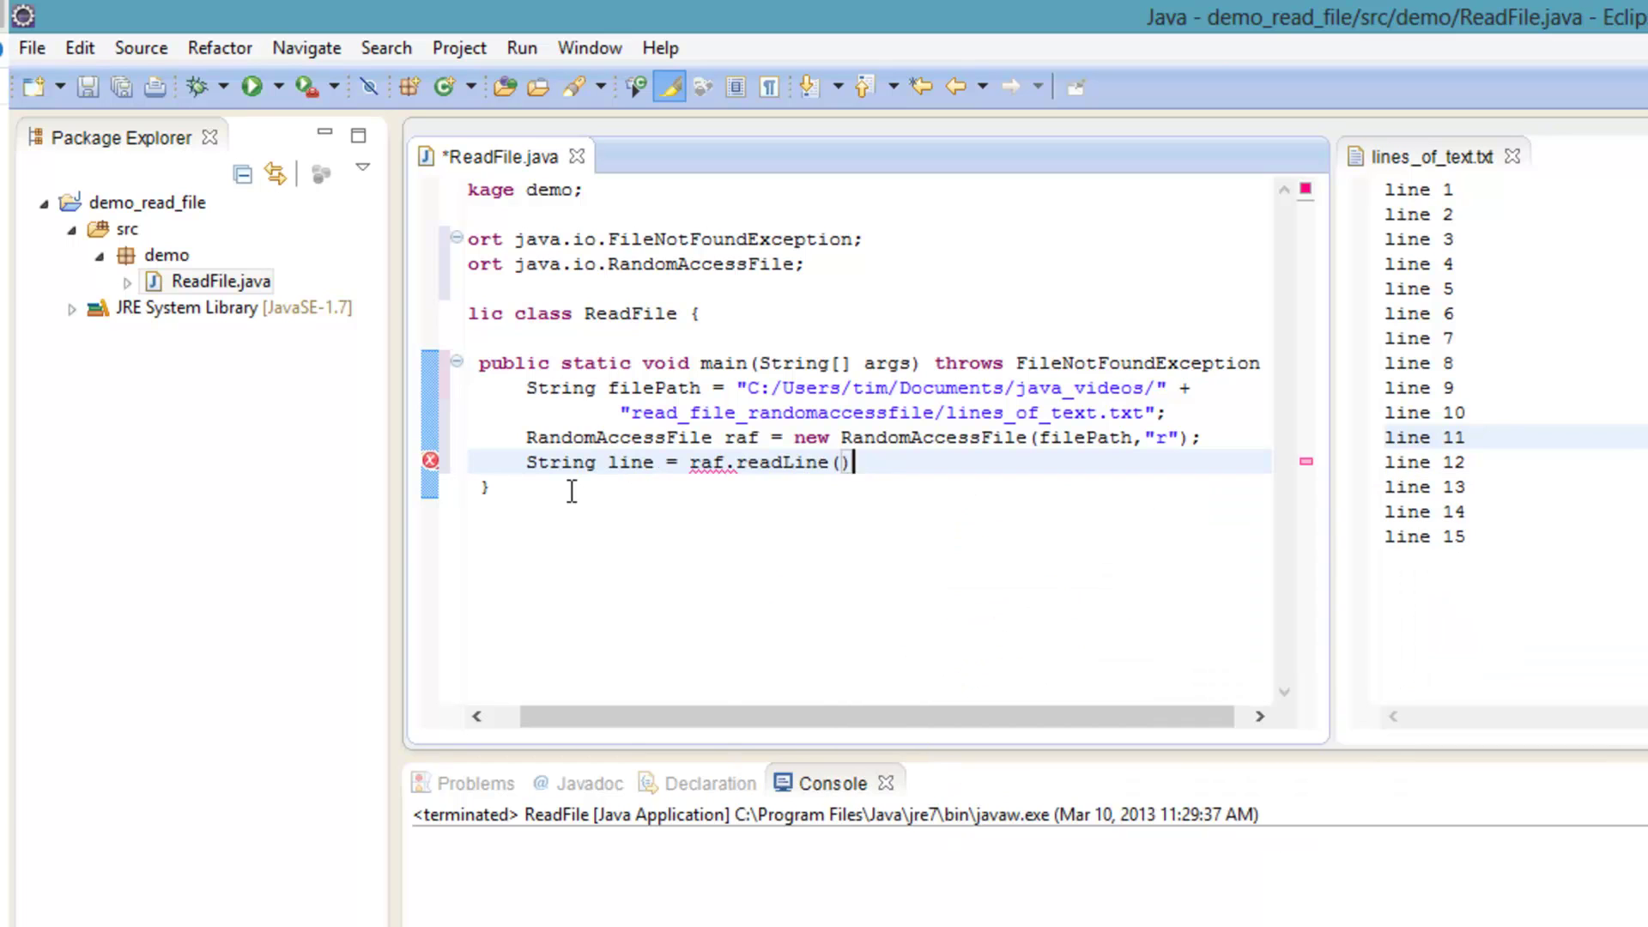
type(";")
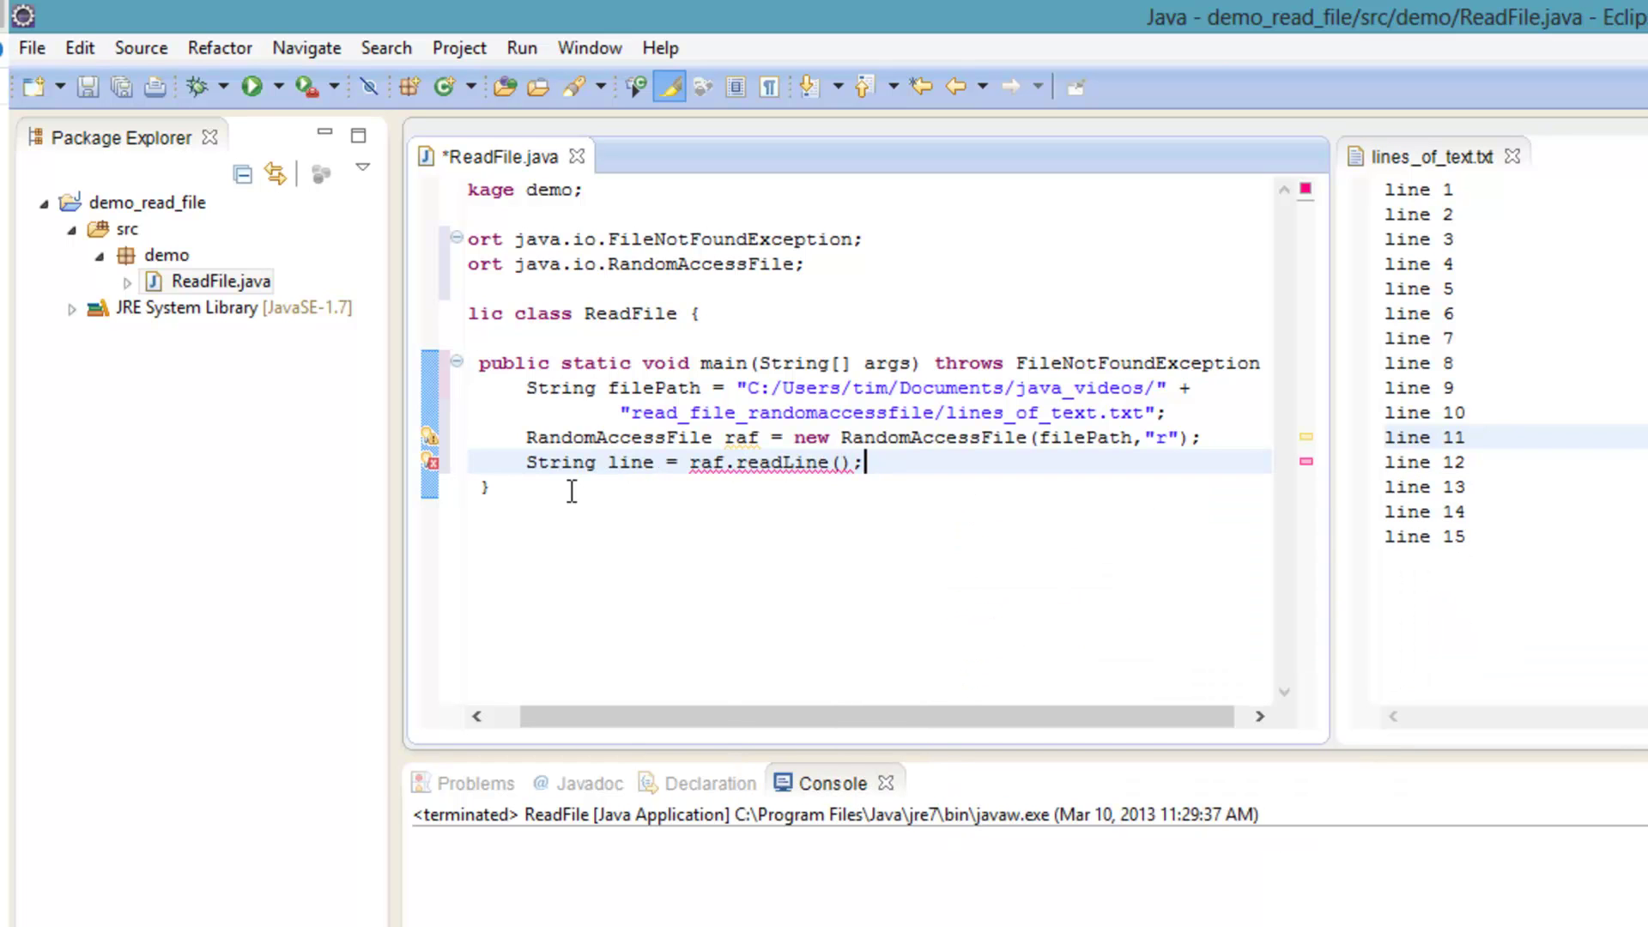
left_click(430, 465)
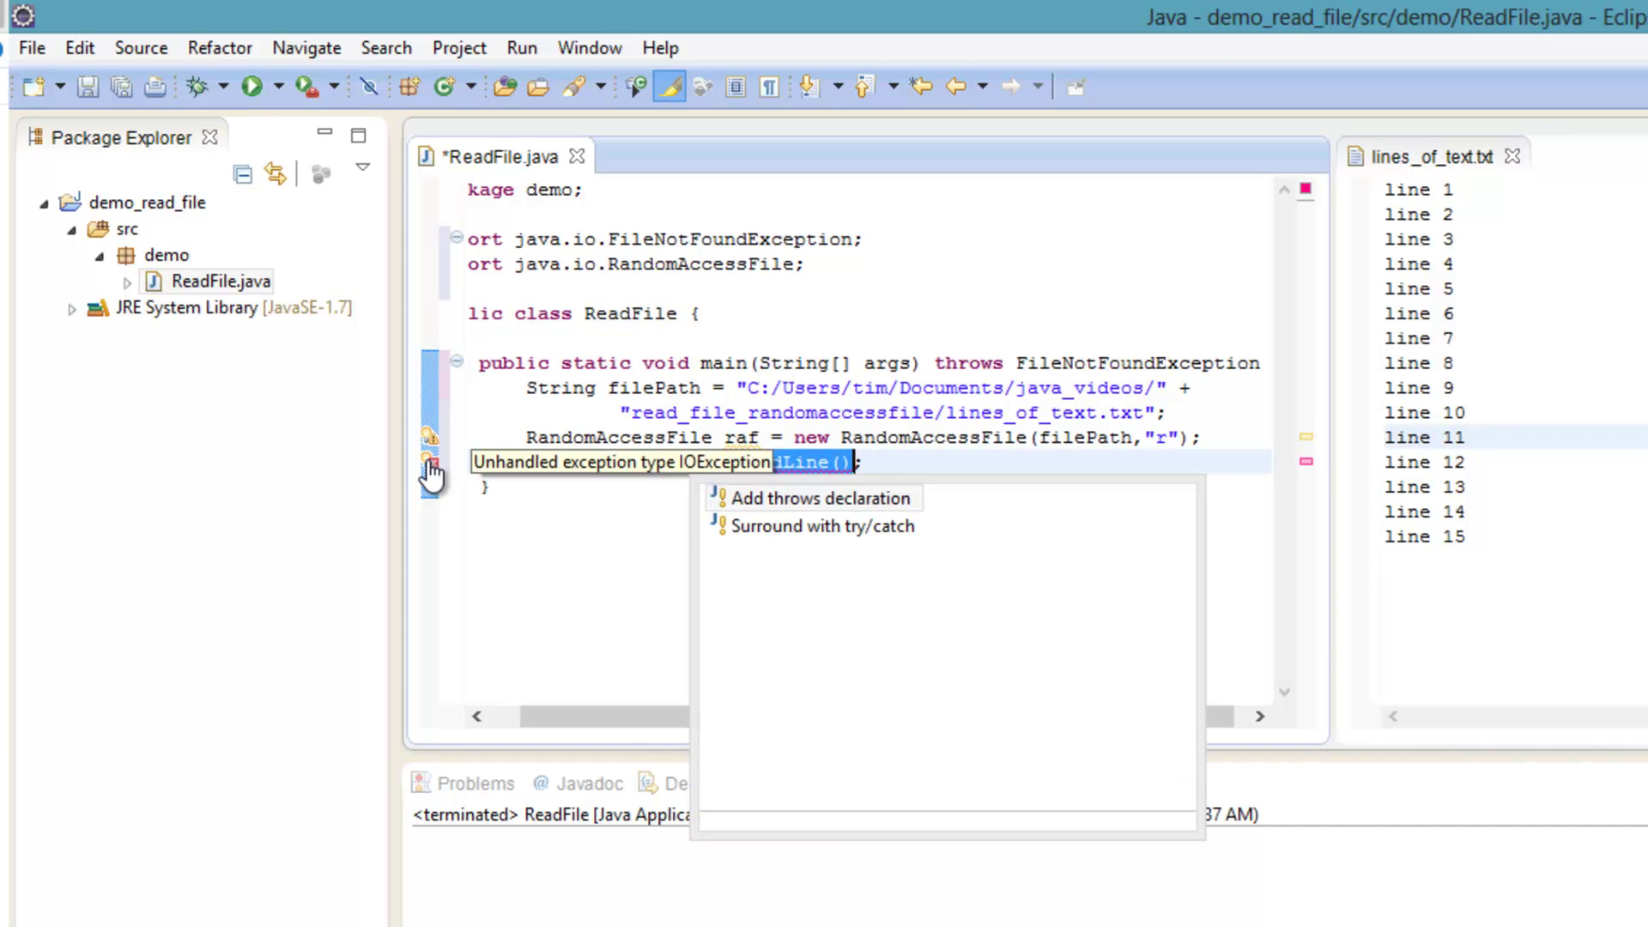
left_click(747, 499)
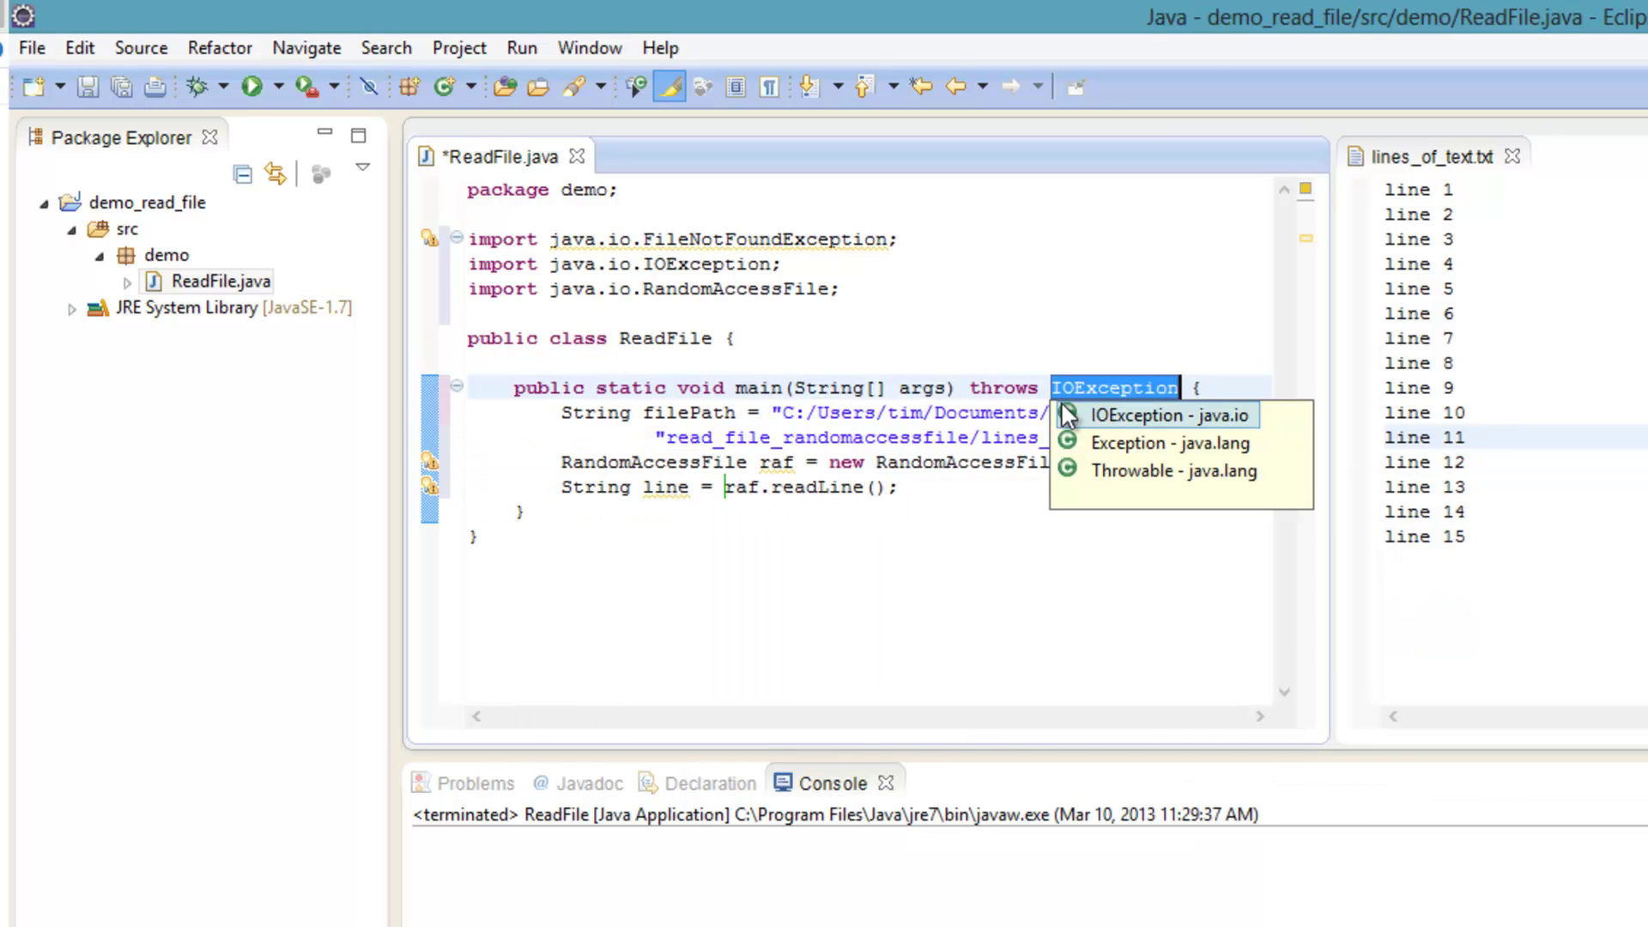
left_click(1092, 414)
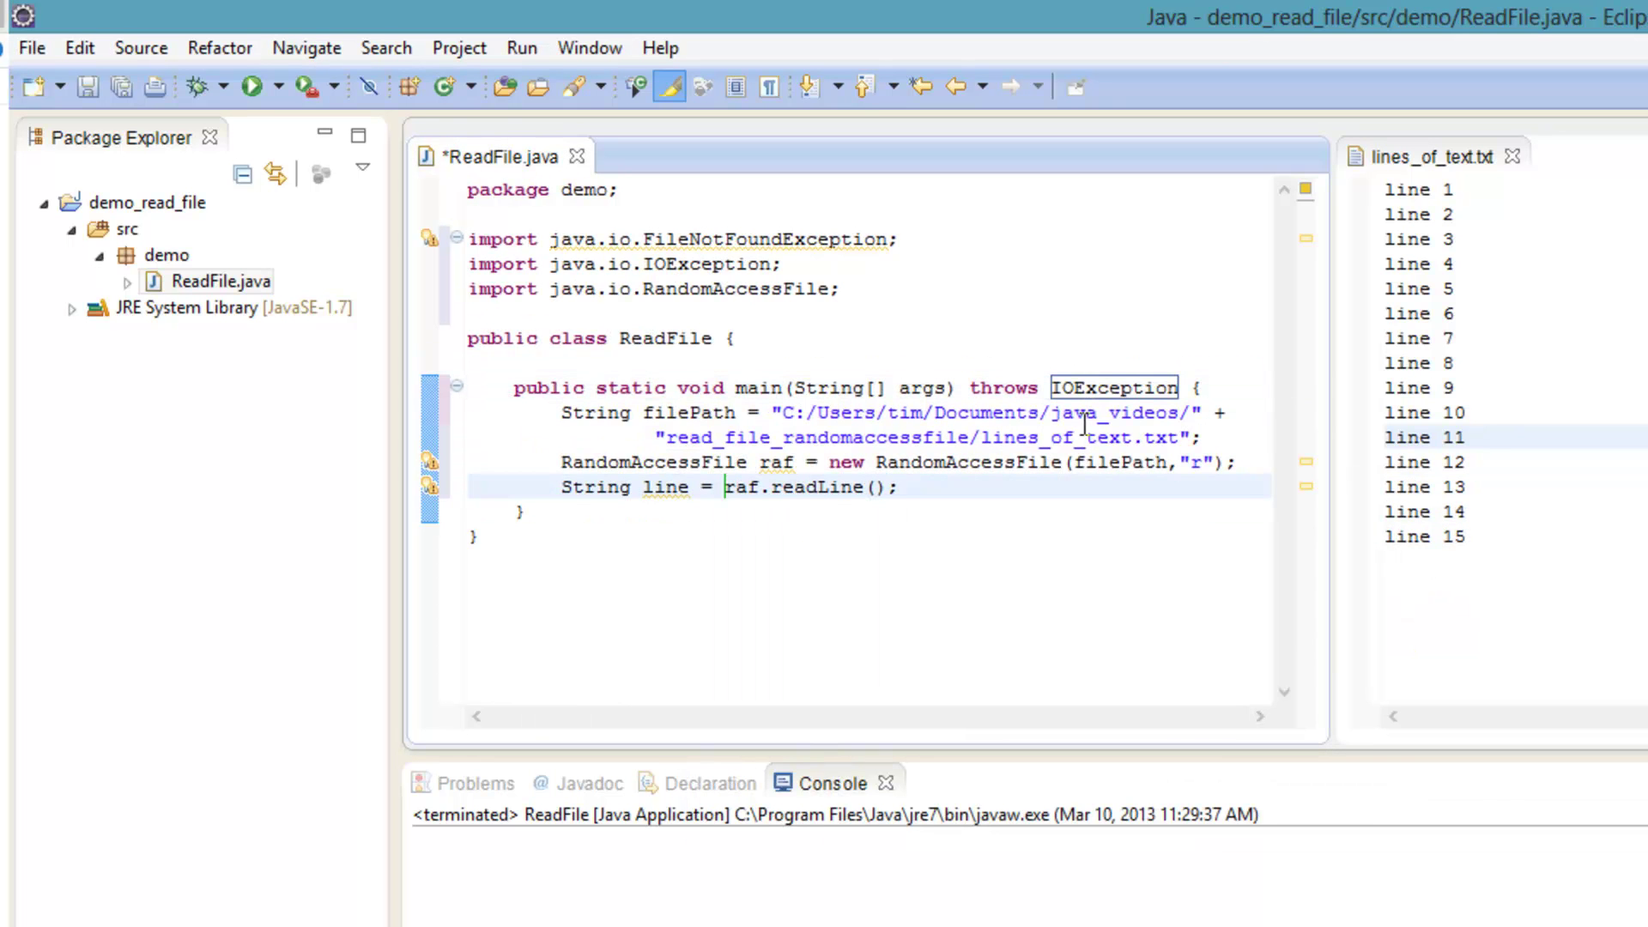
key("ctrl+s")
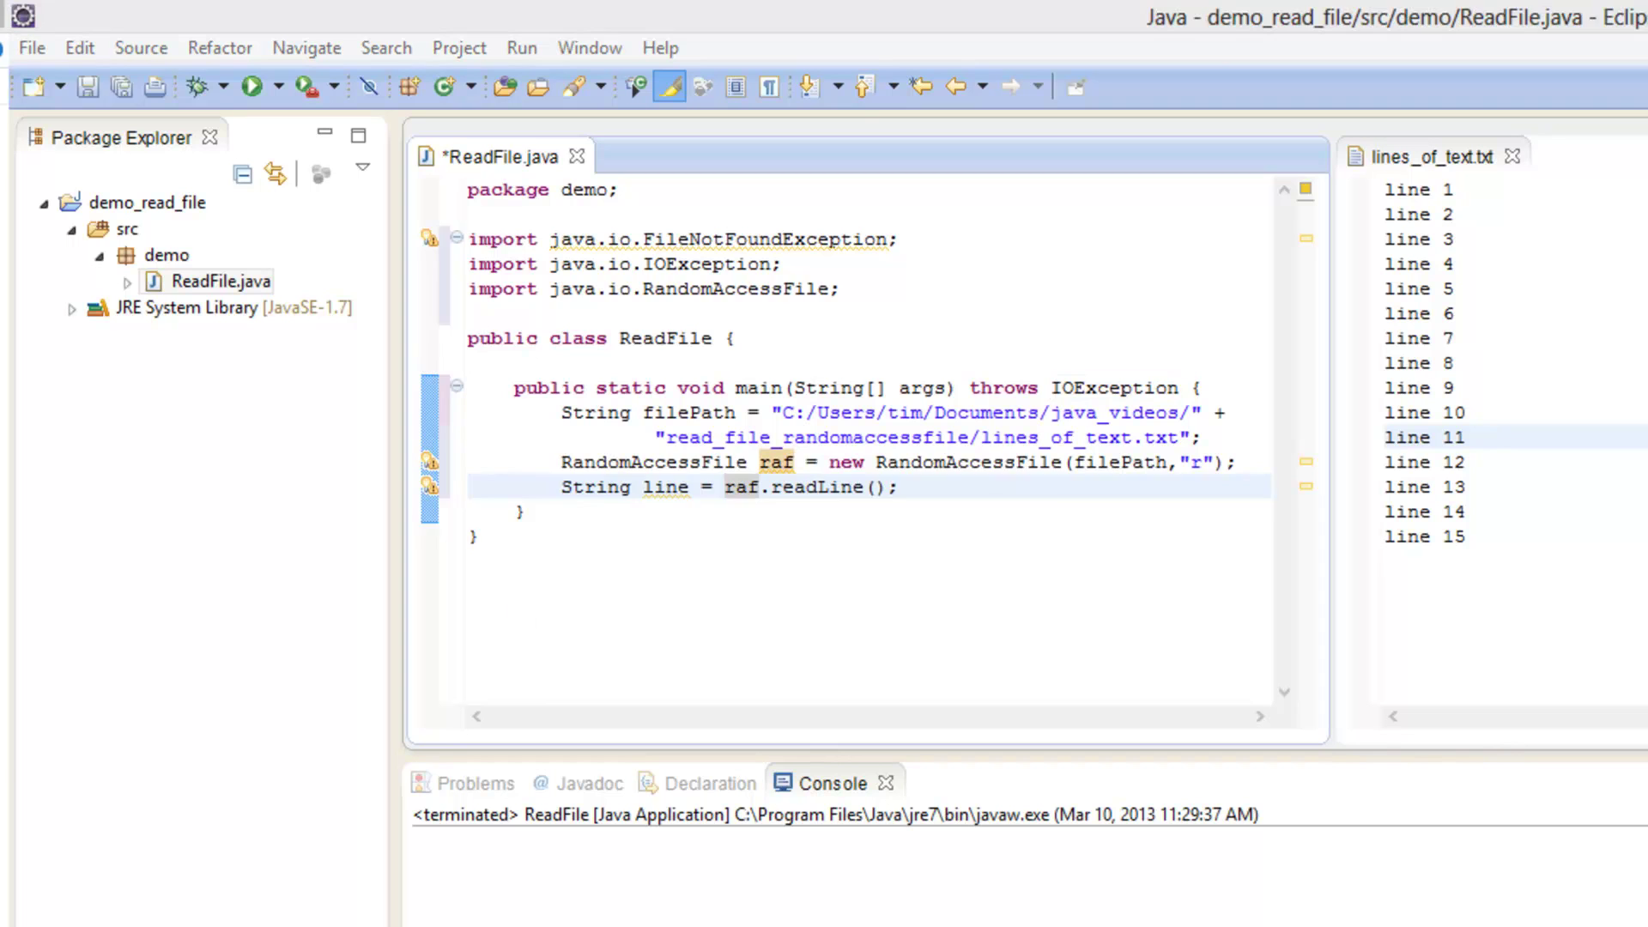
Add a while (line != null) loop whose body assigns line = raf.readLine()
key("End")
key("Return")
type("whi")
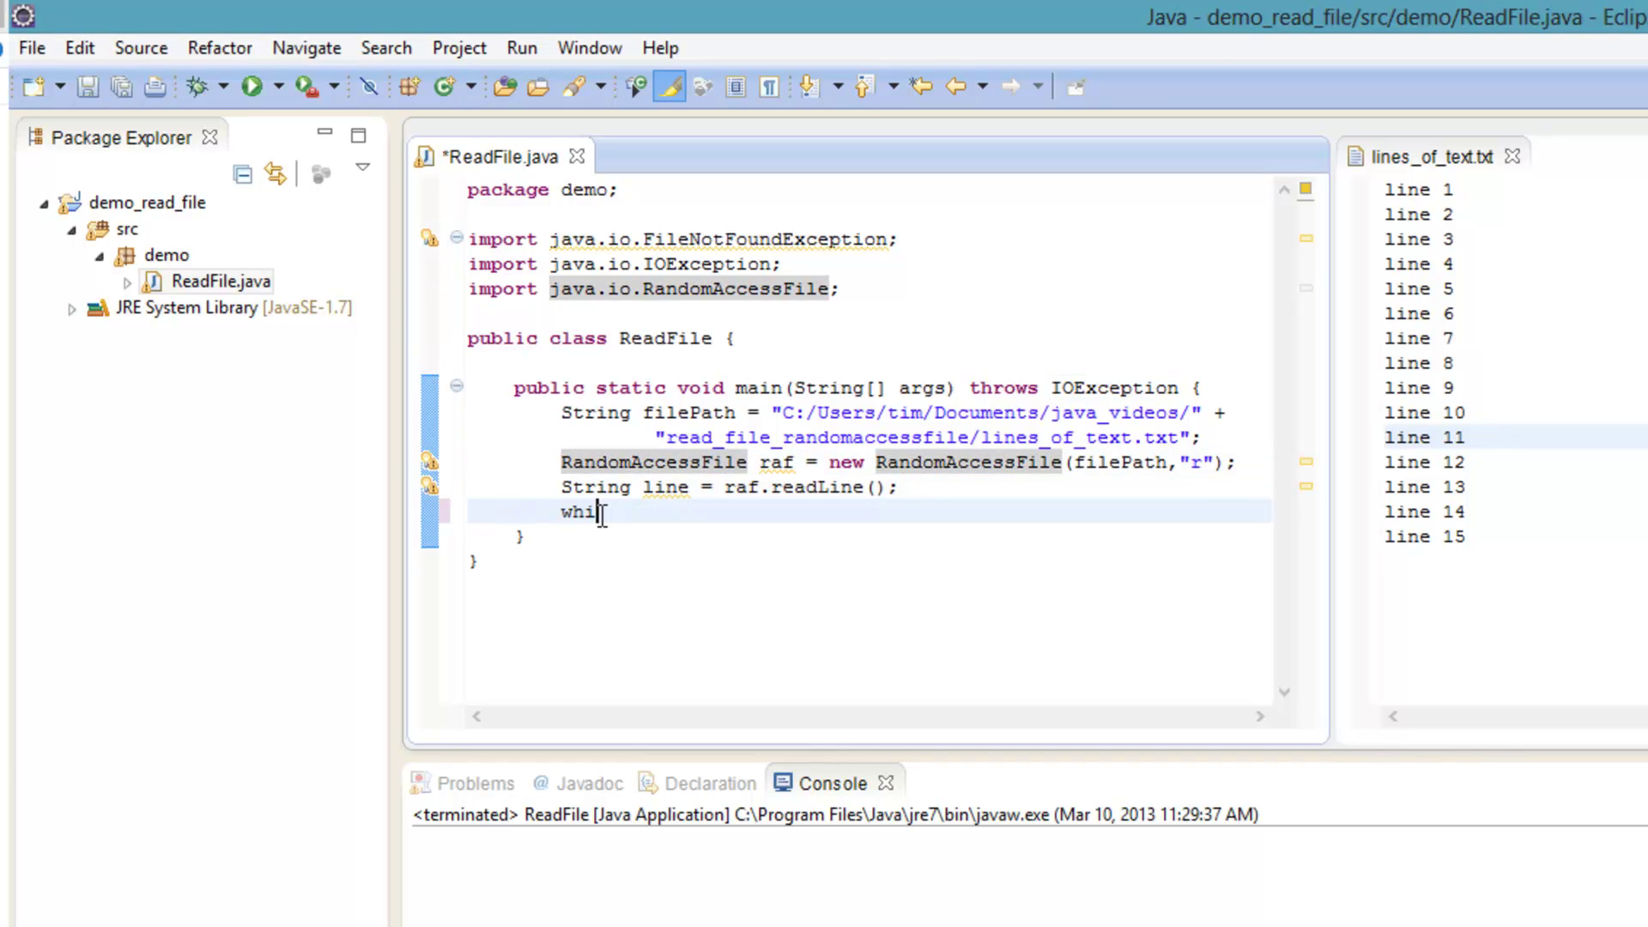
type("le (")
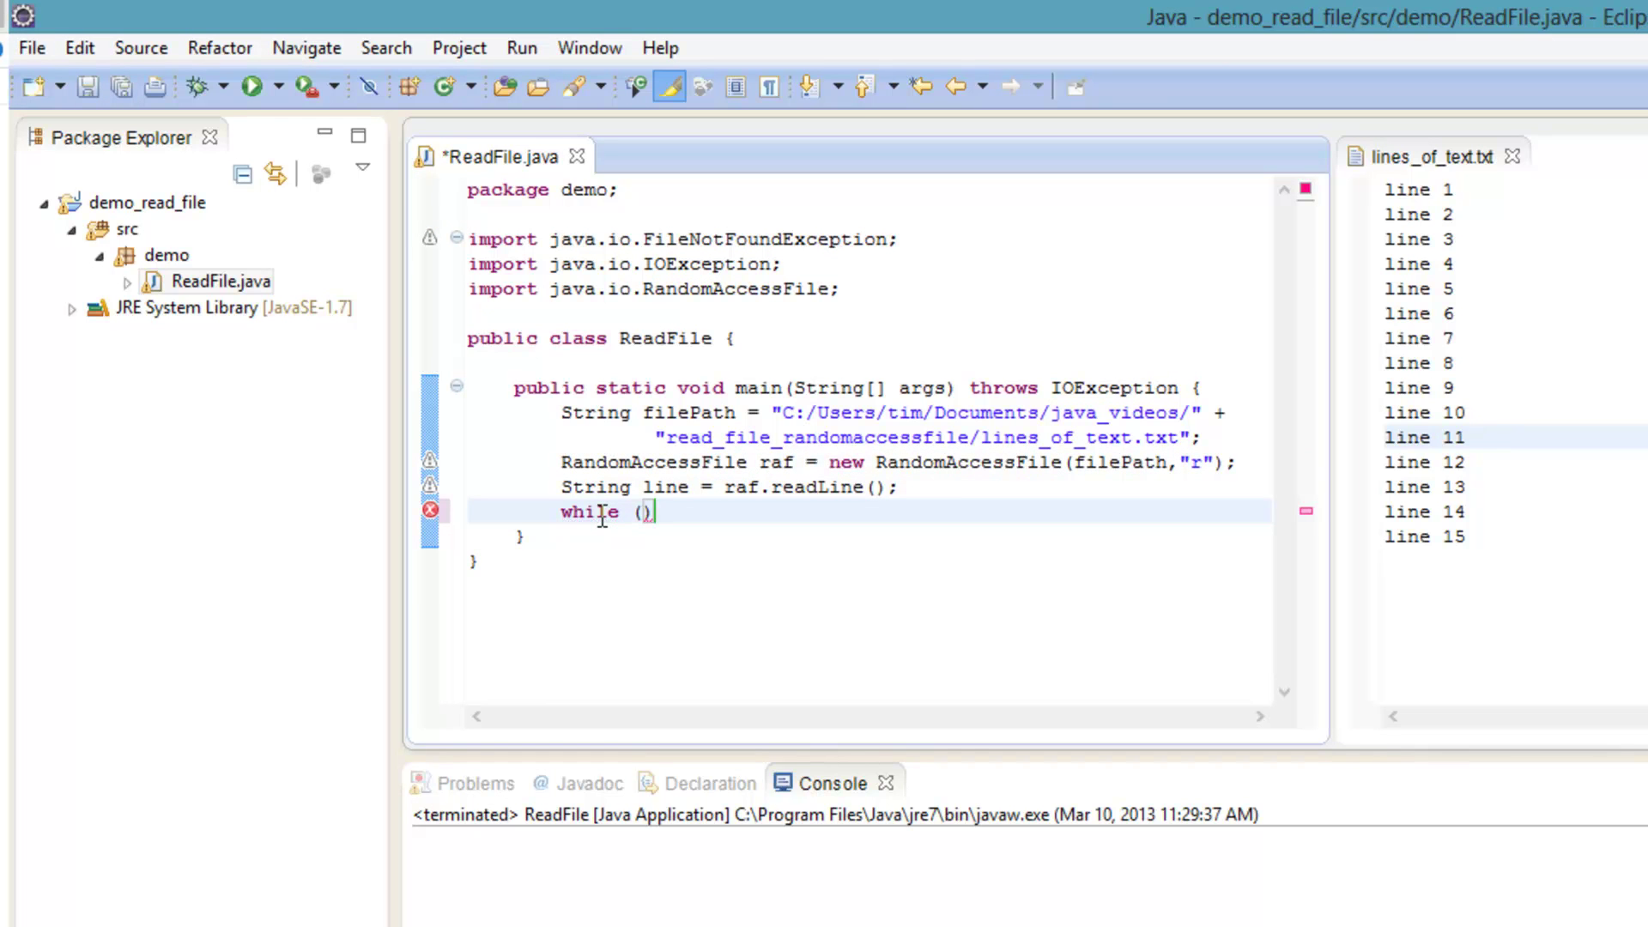
type("line !")
type("= null")
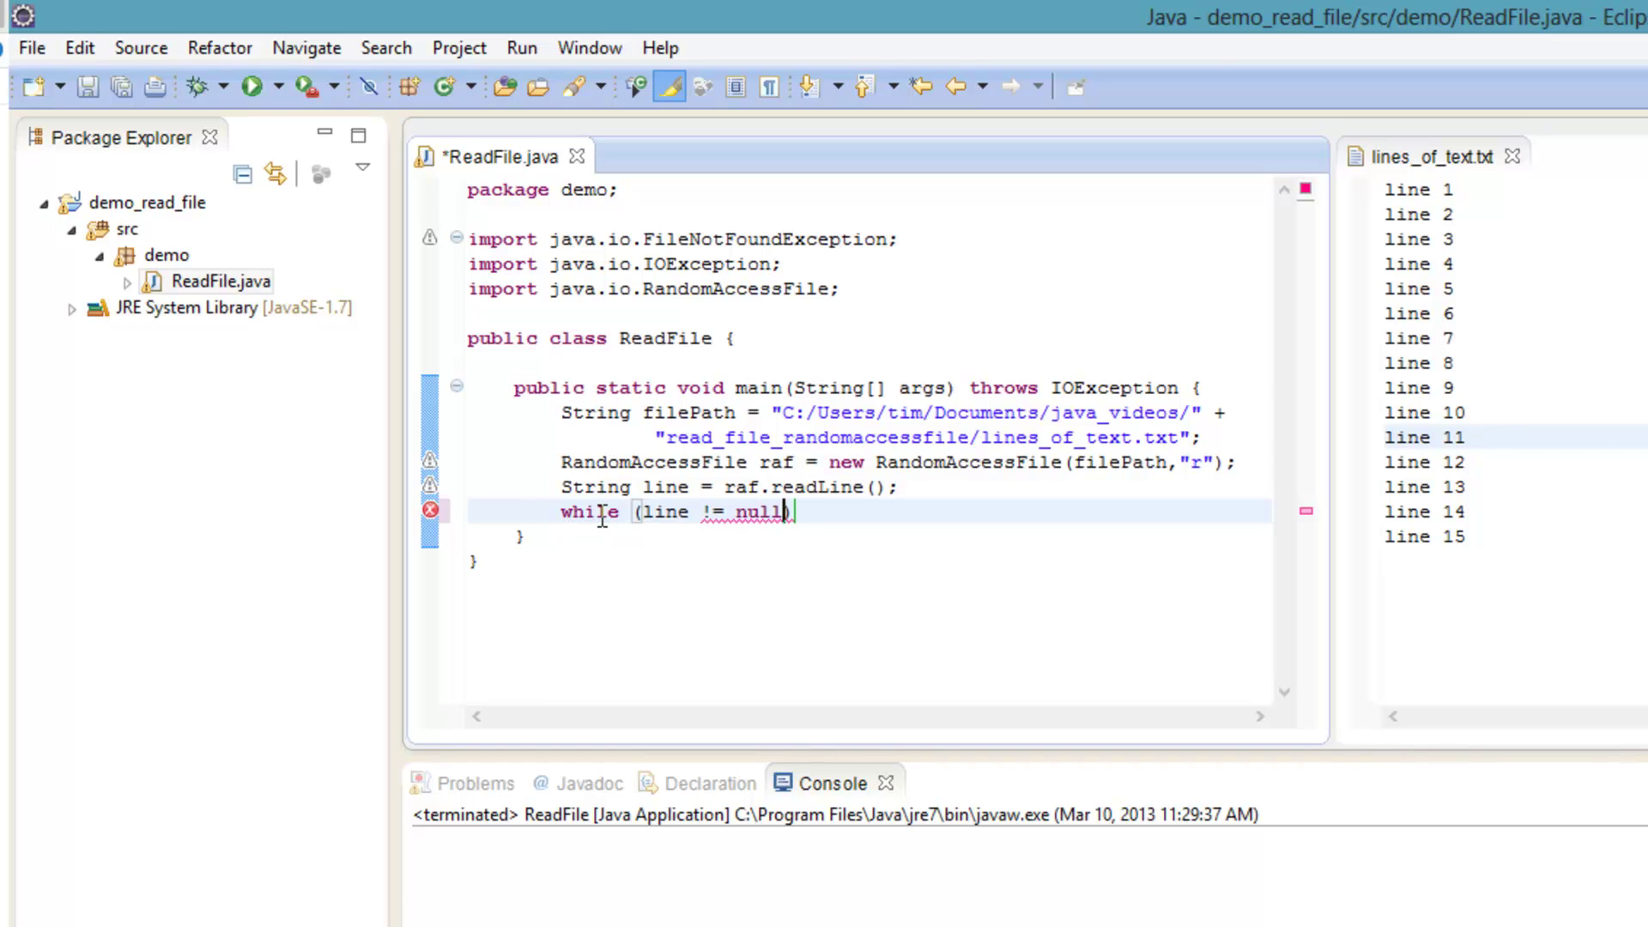
type(") {")
key("Return")
type("l")
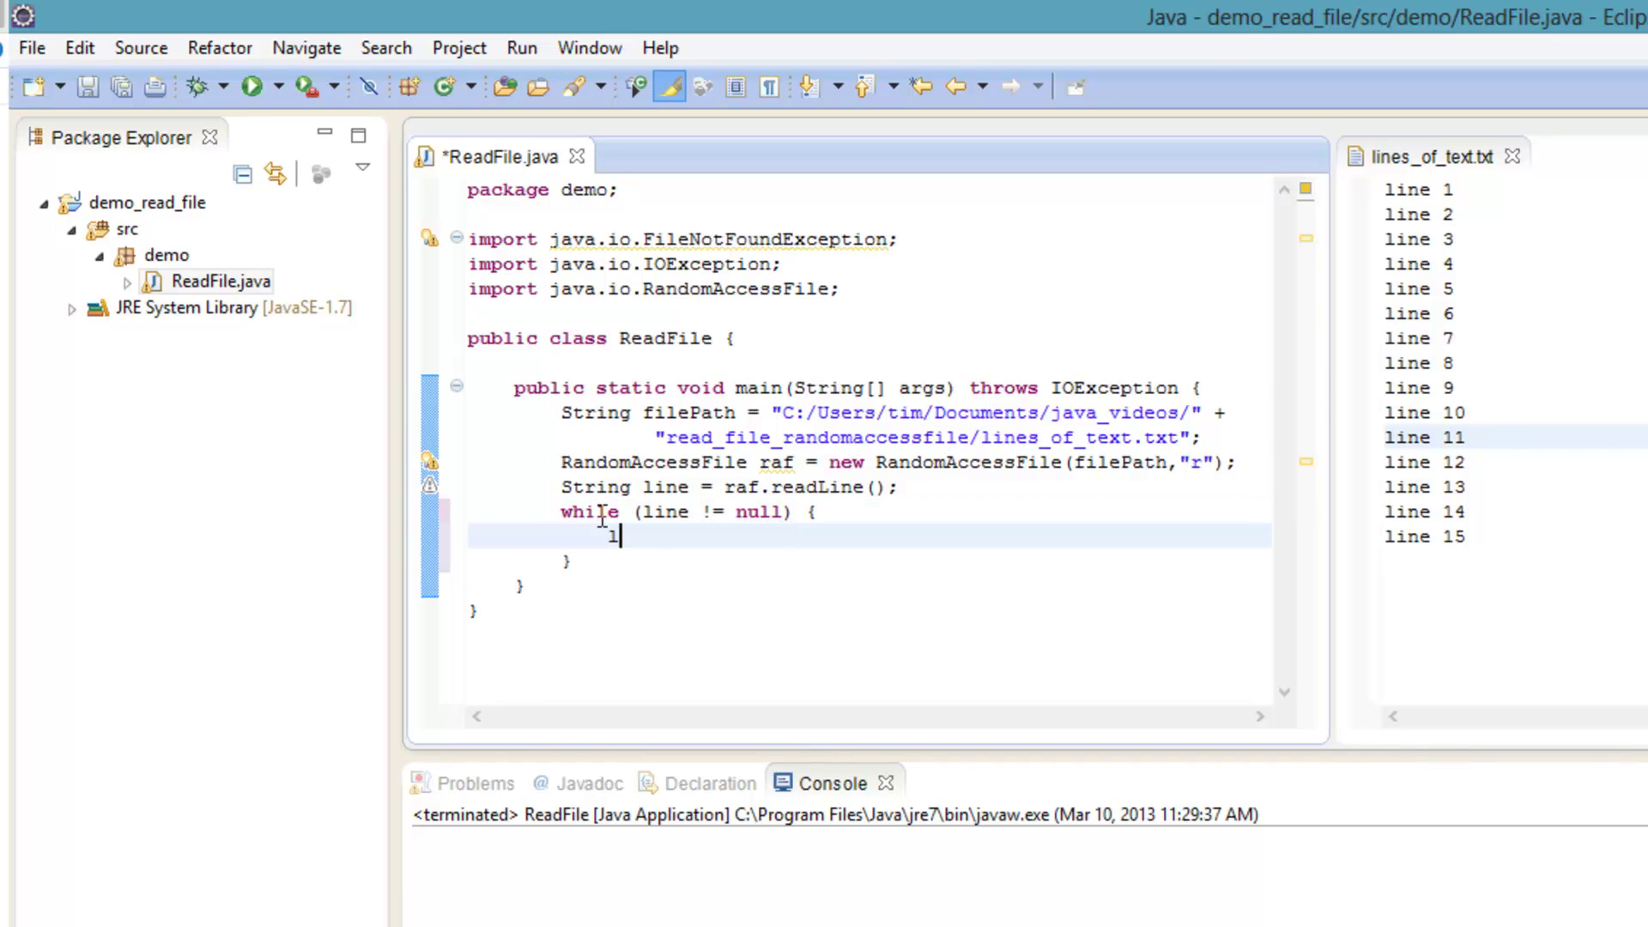
type("ine = ra")
type("f.r")
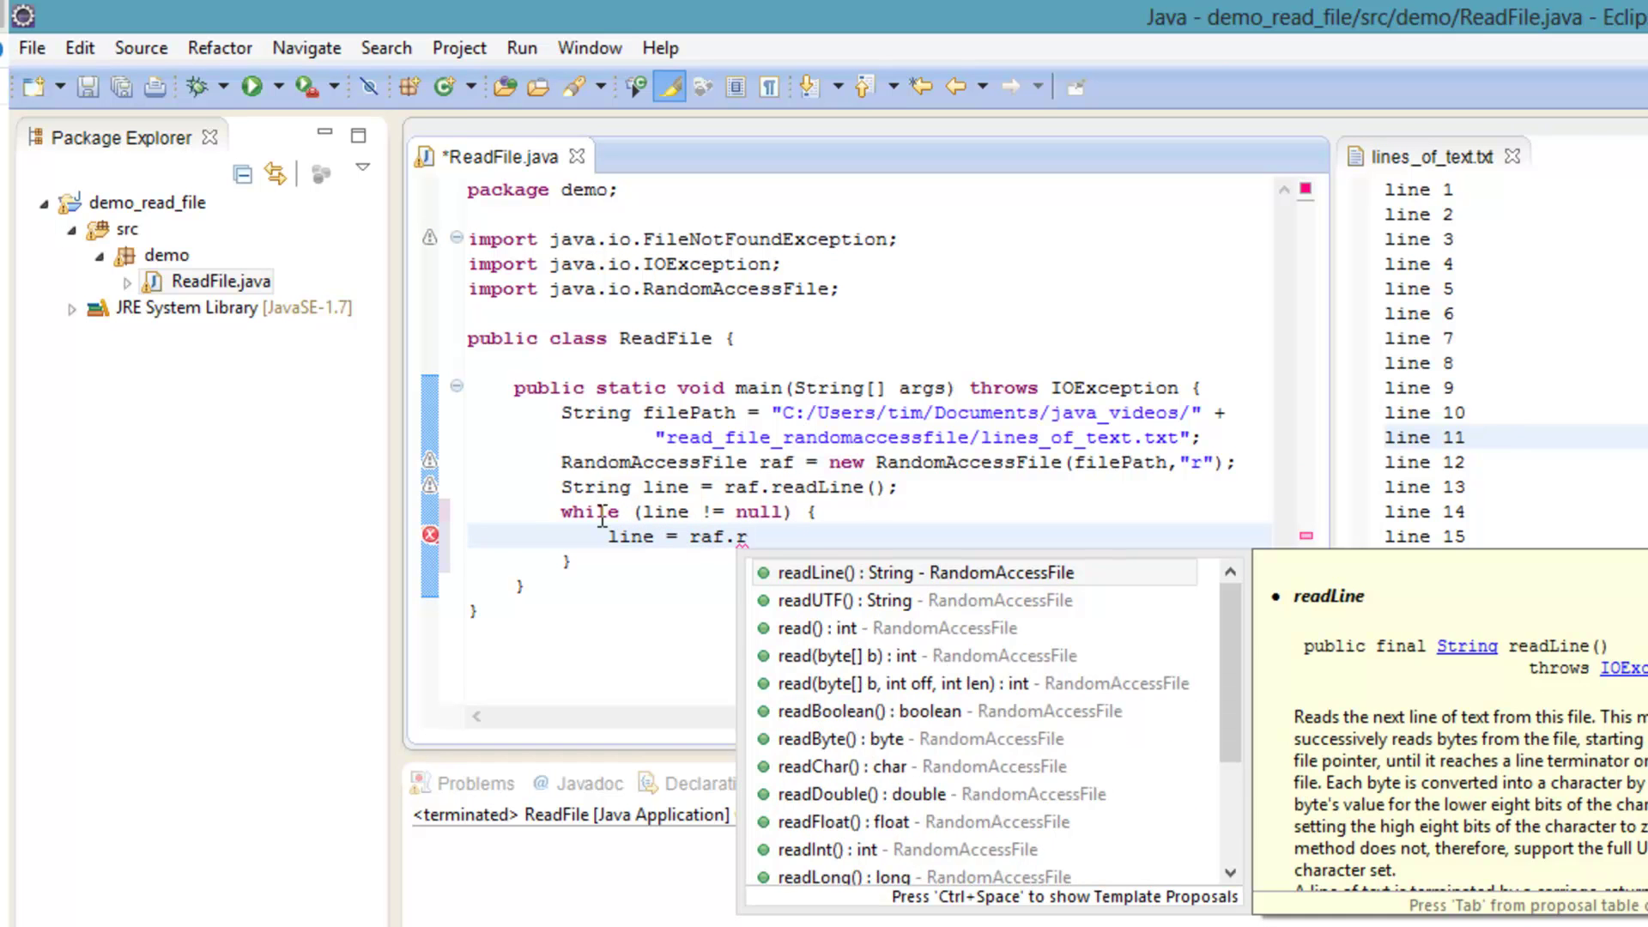
key("Return")
type(";")
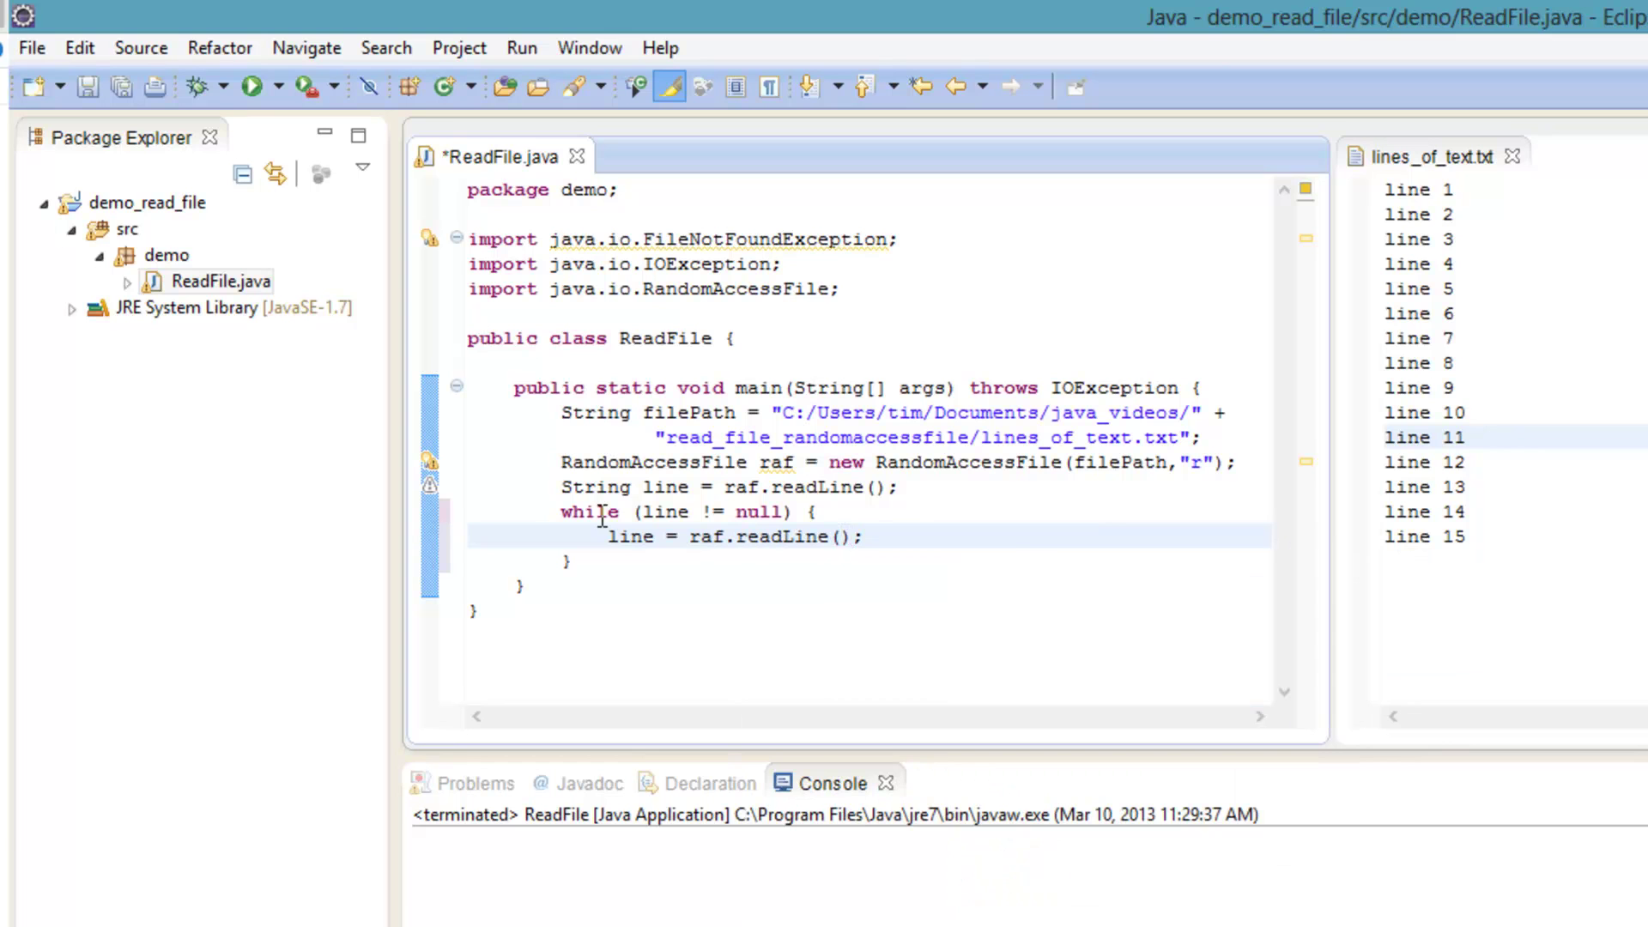
left_click(829, 513)
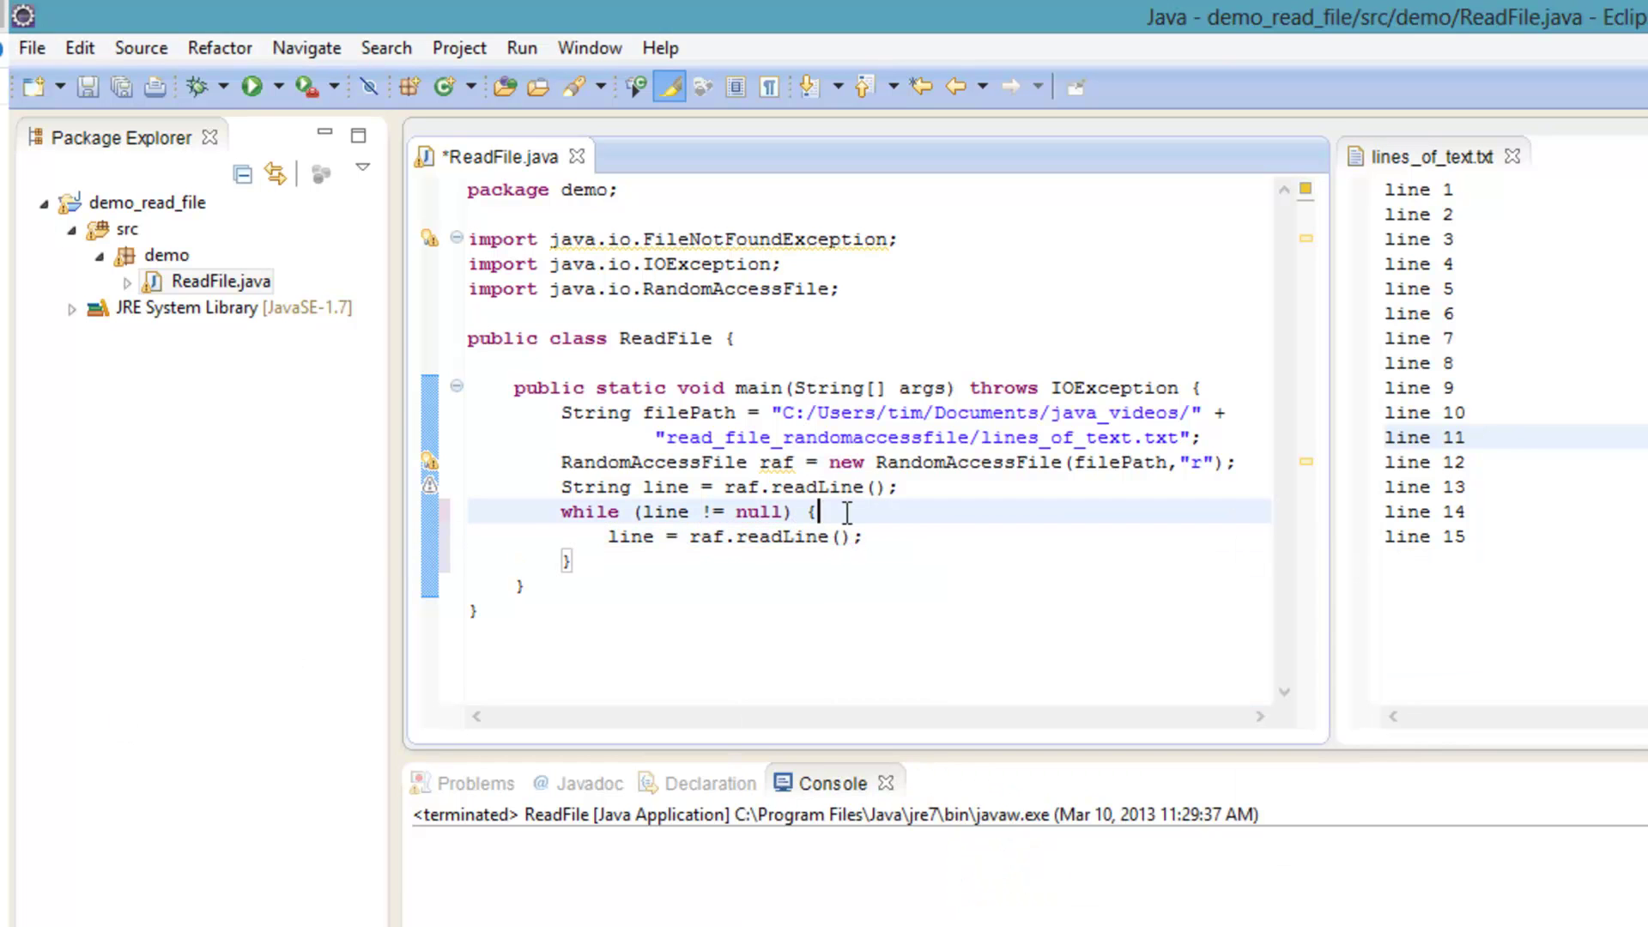
Print each line with System.out.println(line) inside the loop and call raf.close() after it
key("Return")
type("Sys")
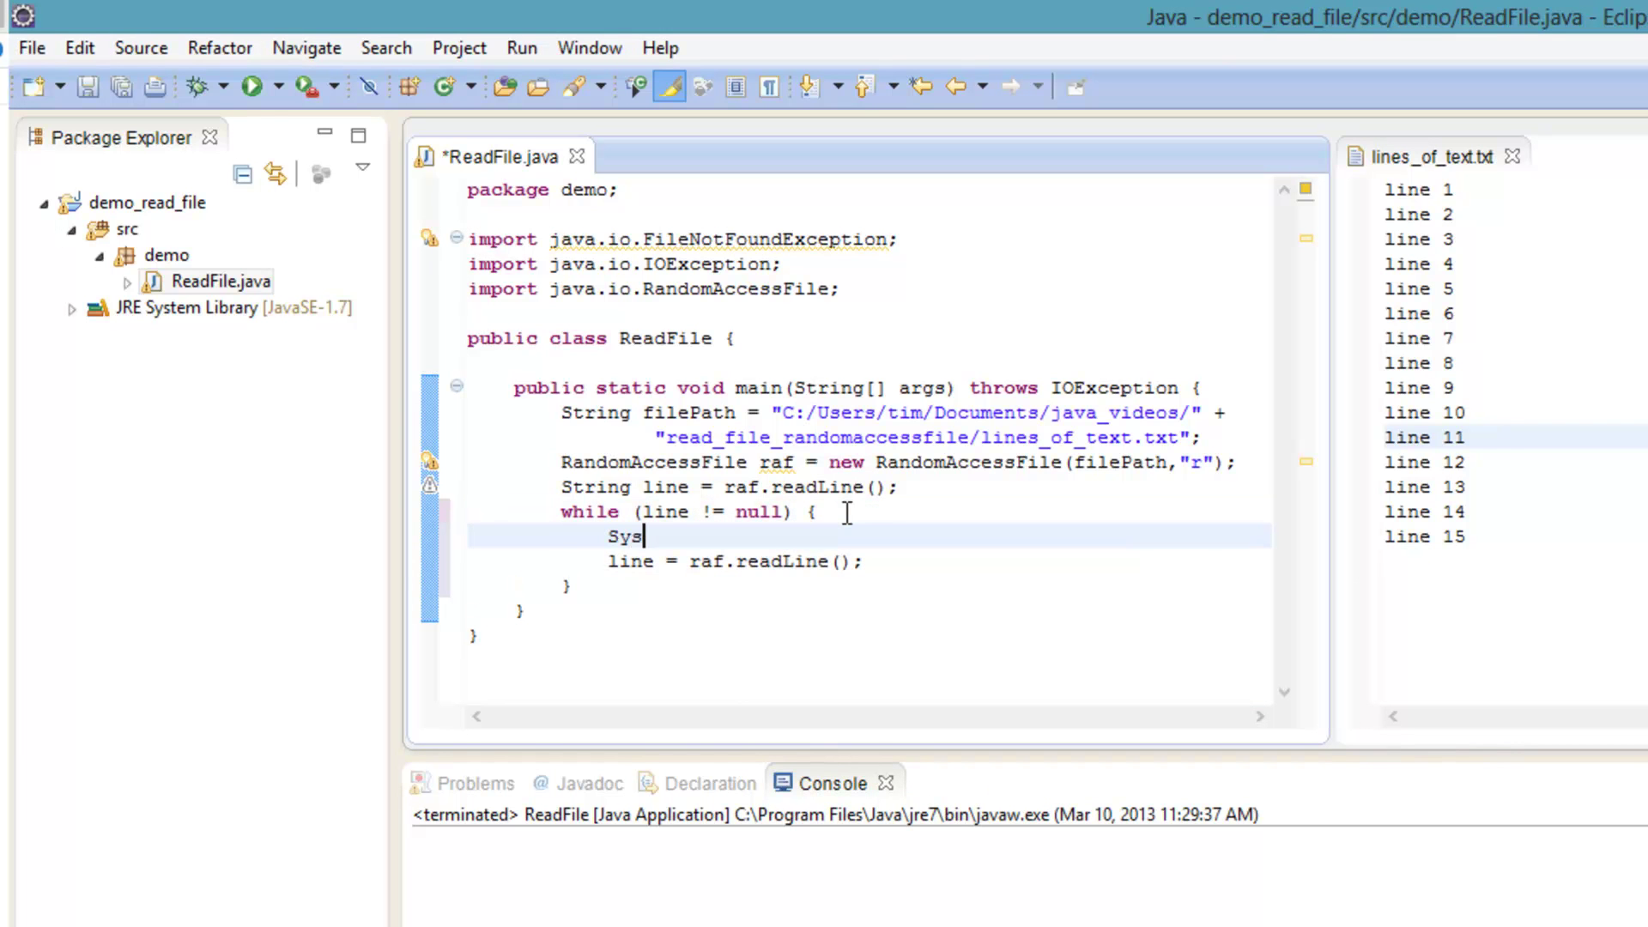
type("tem.out.print")
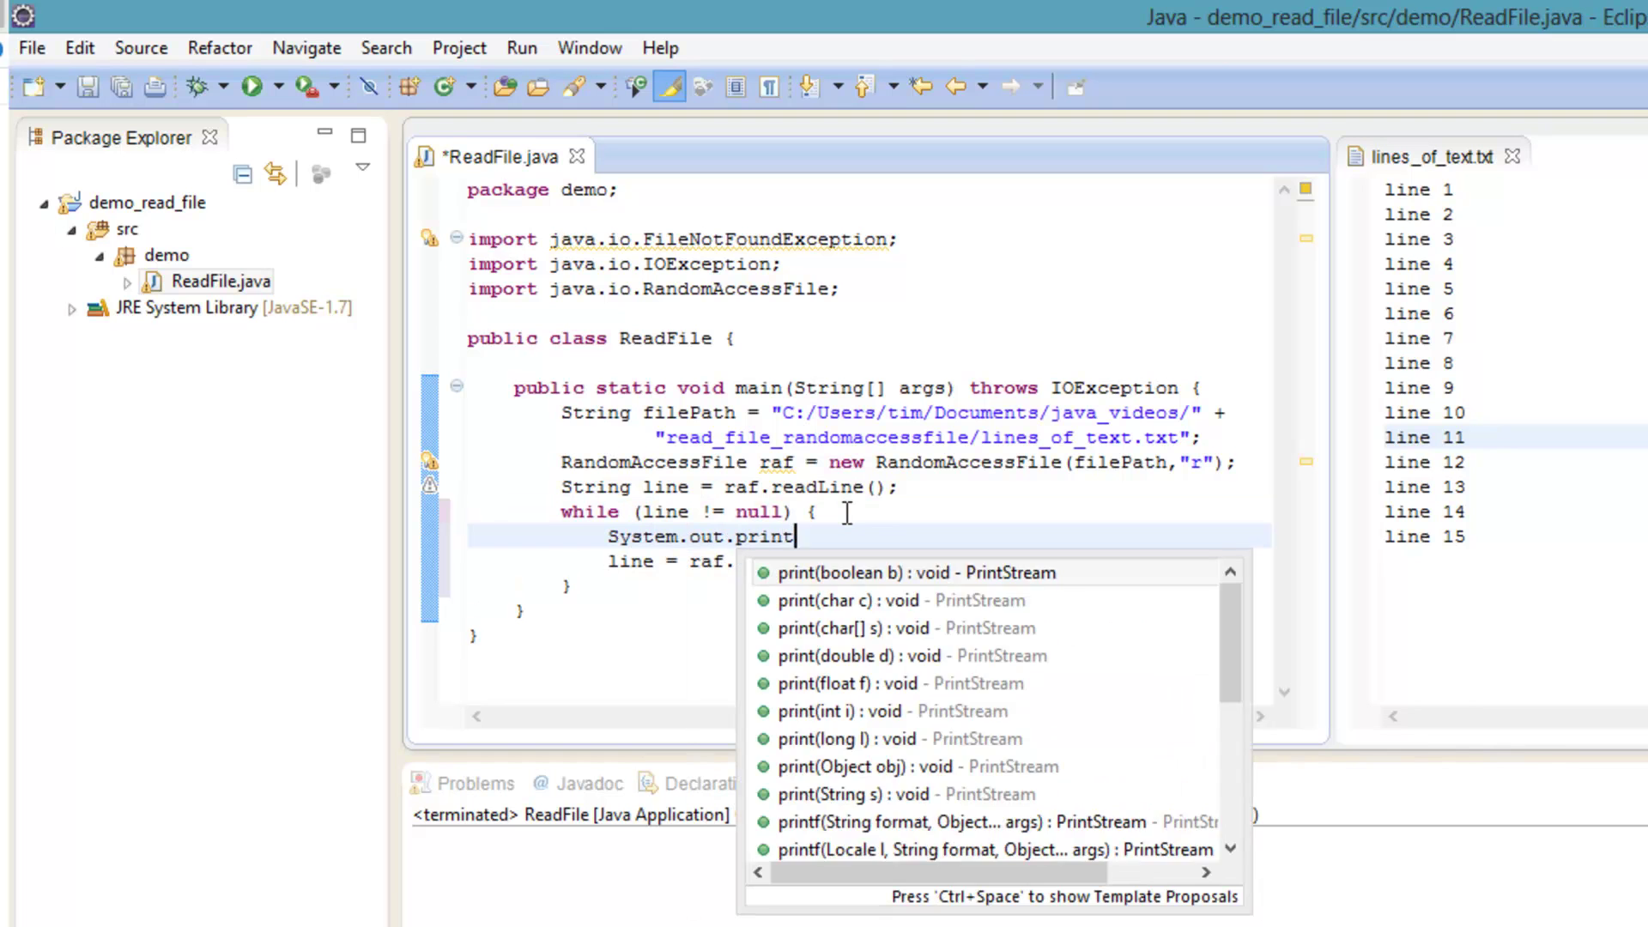
type("ln(line")
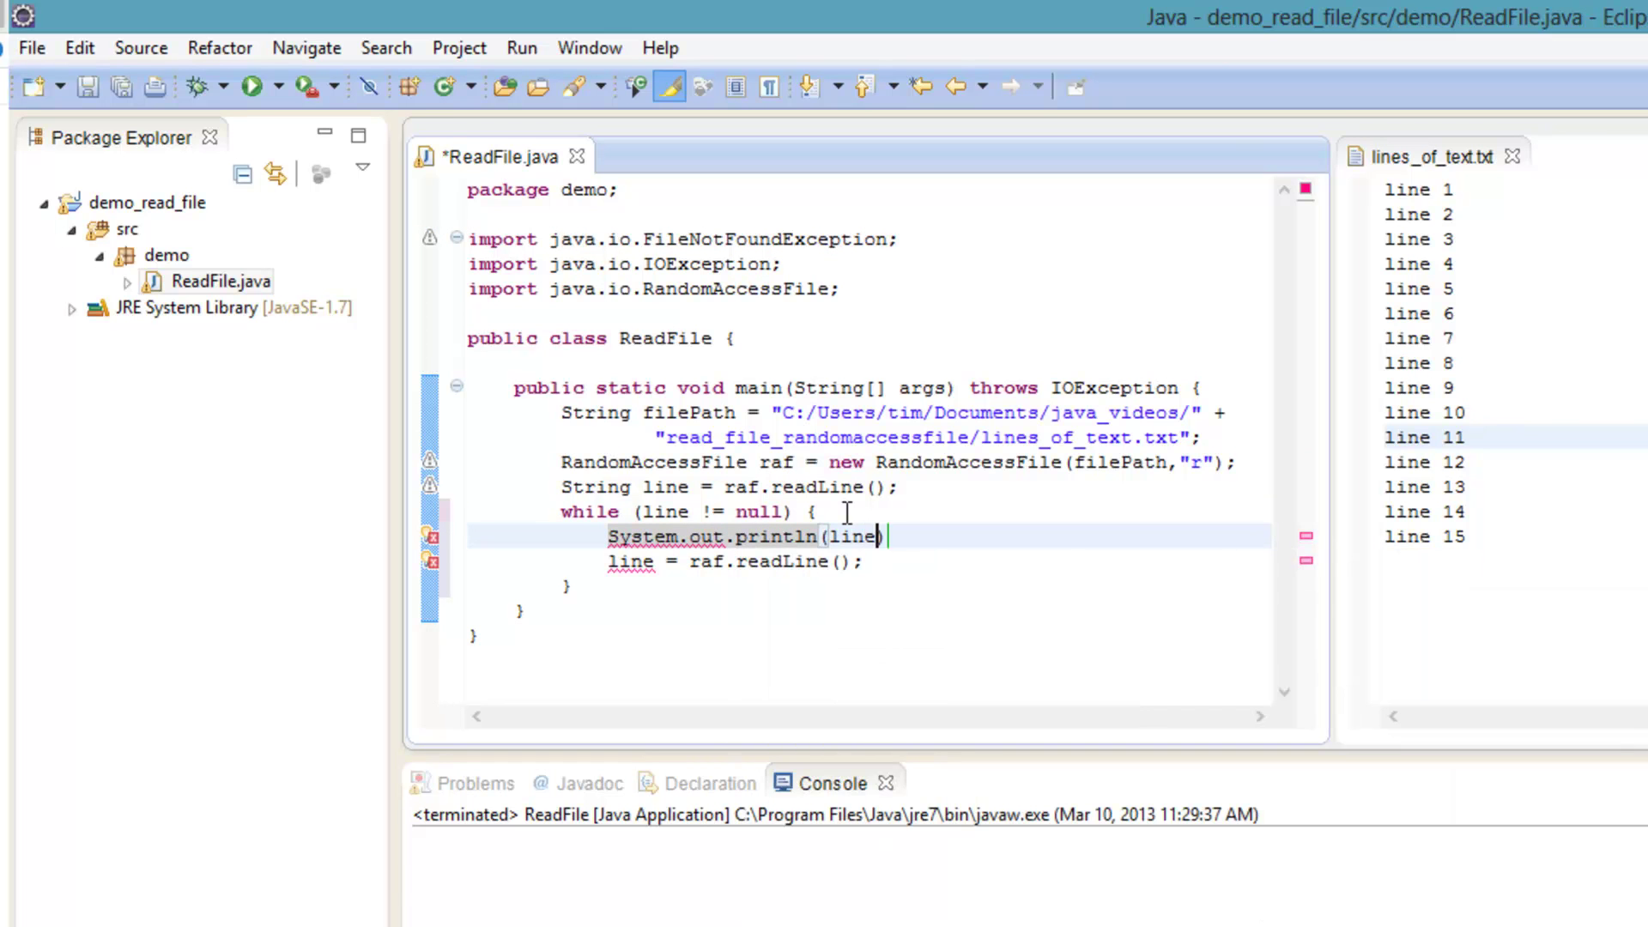
type(";")
left_click(595, 590)
key("Return")
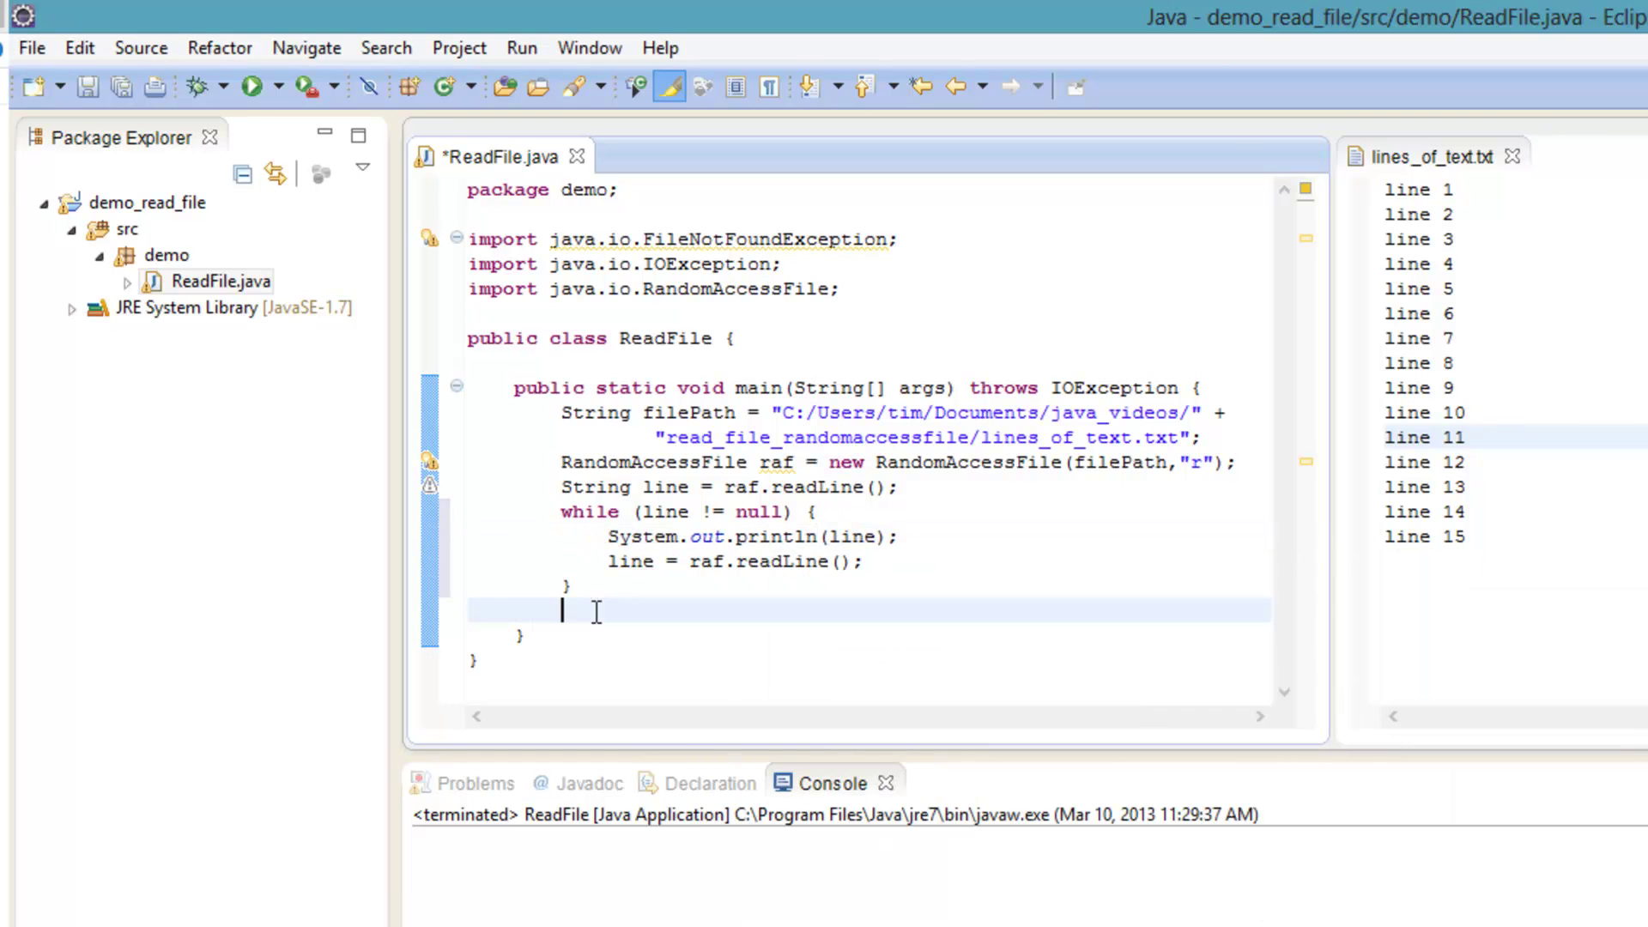
type("raf.c")
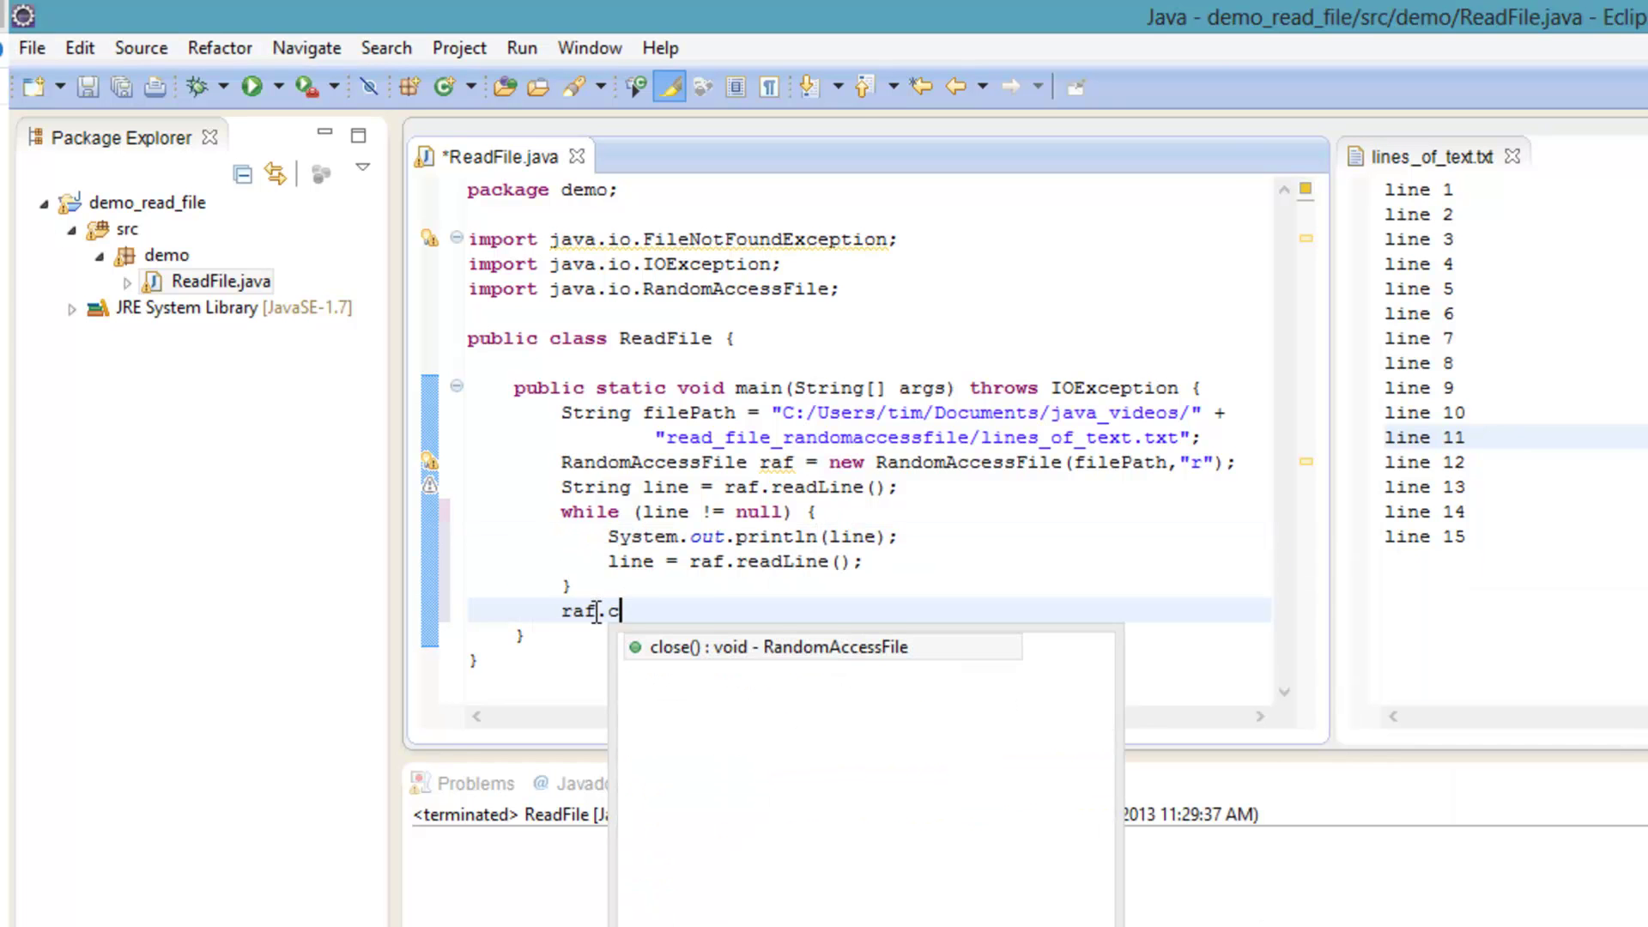
type("l")
key("Return")
type(";")
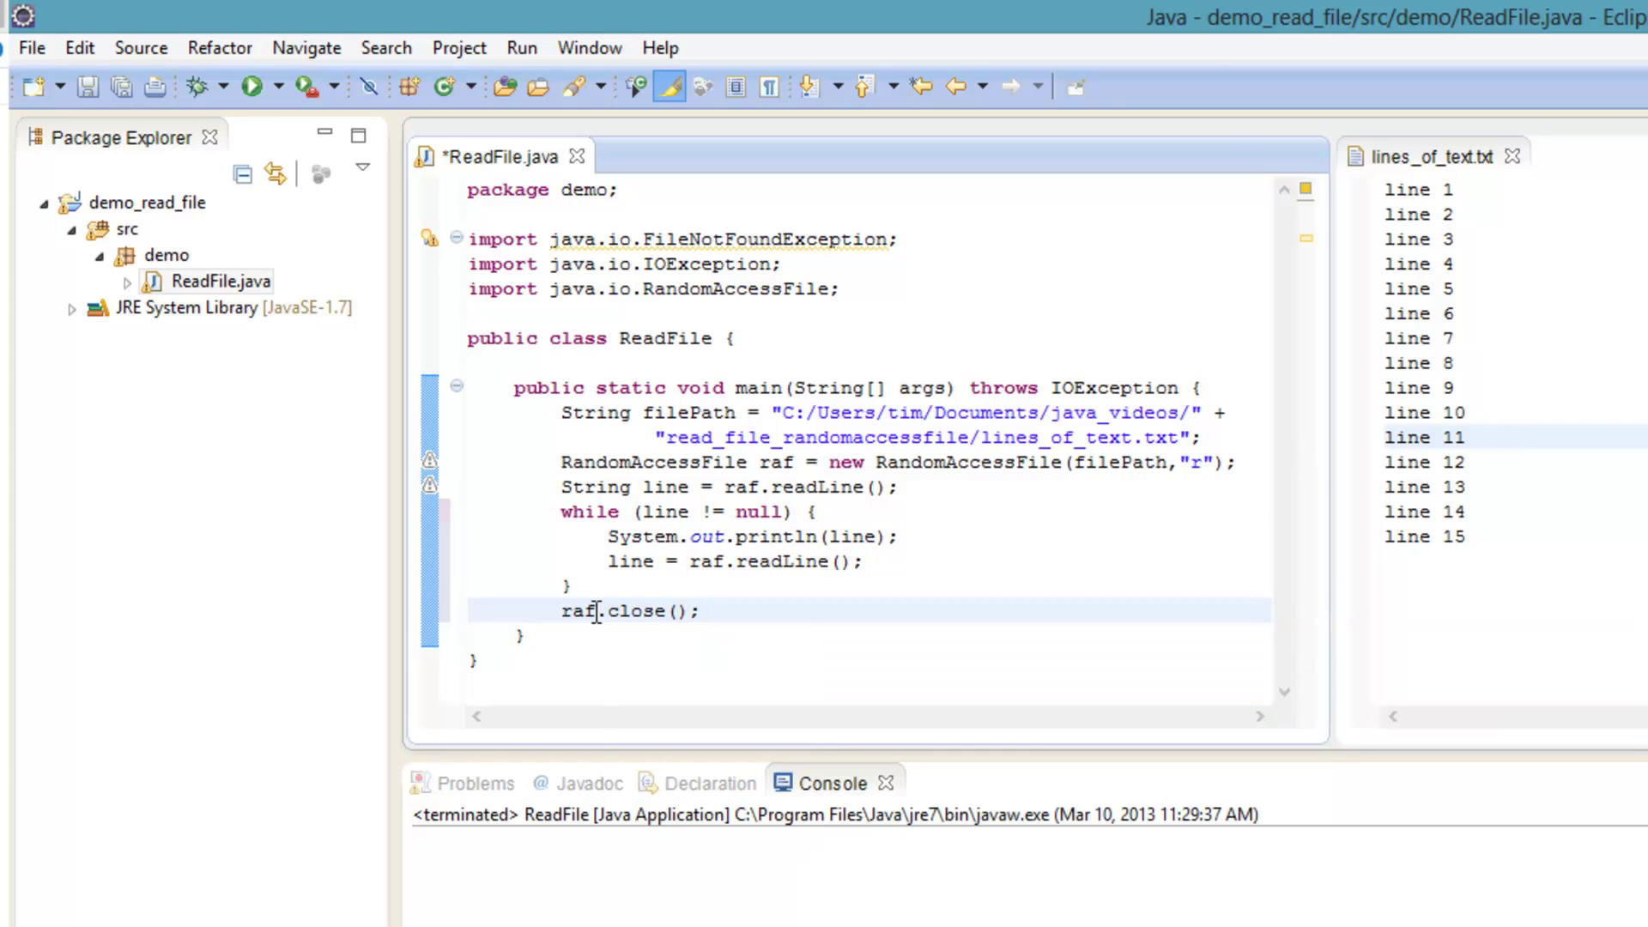
Save ReadFile.java and run it, printing line 1 through line 15 to the console
key("ctrl+s")
left_click(616, 486)
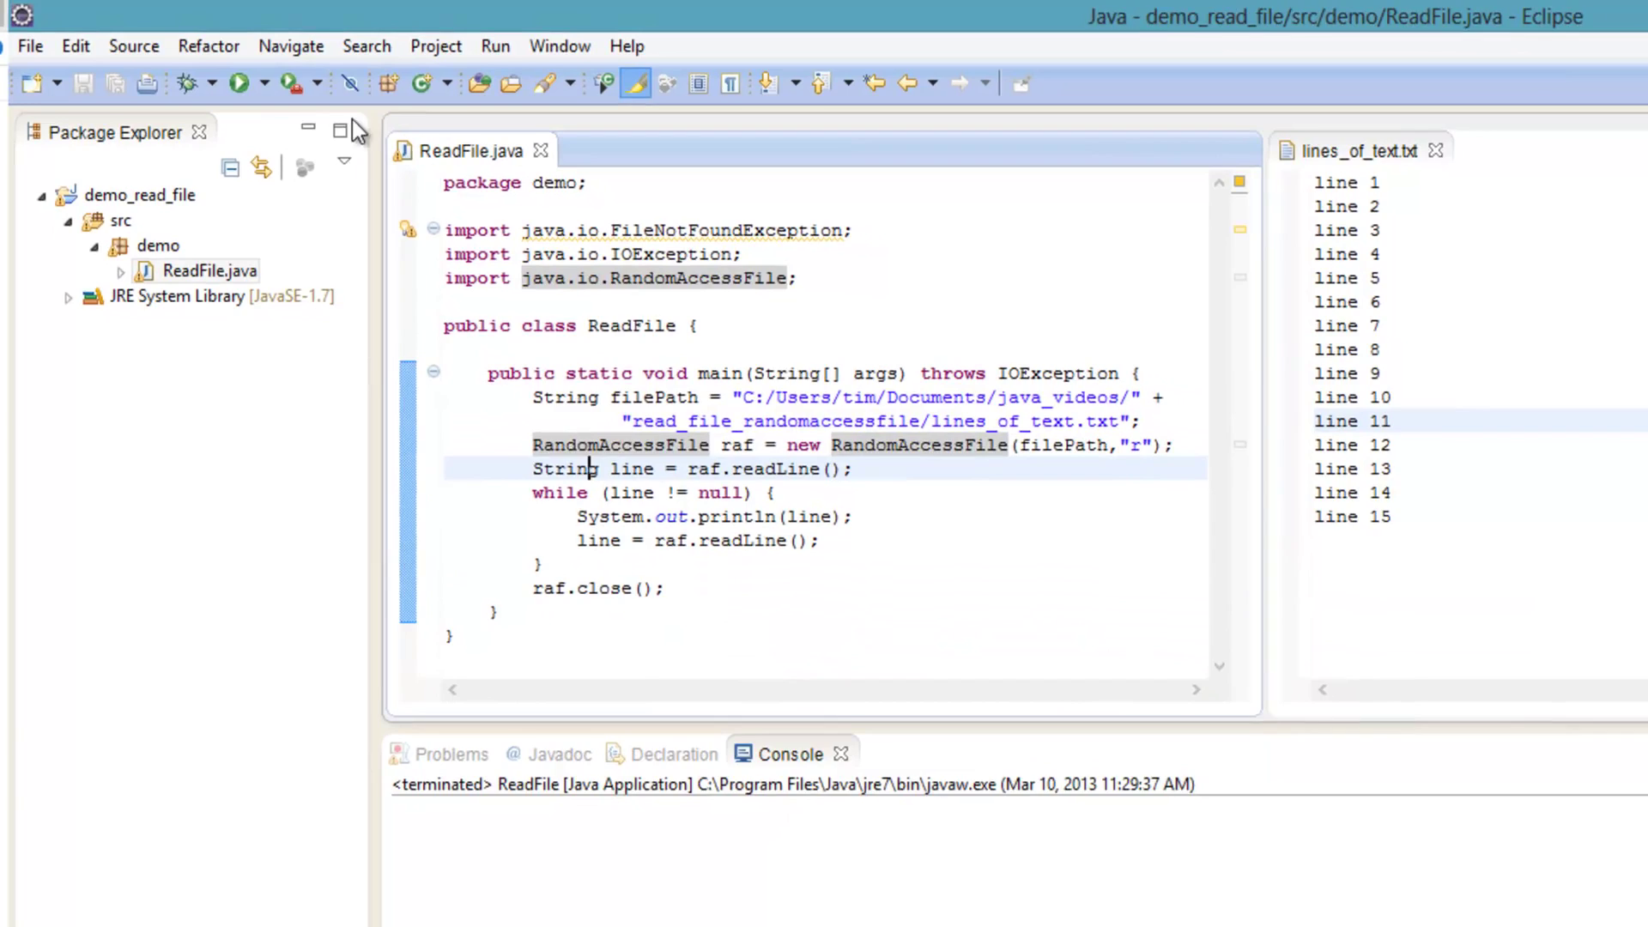
left_click(193, 72)
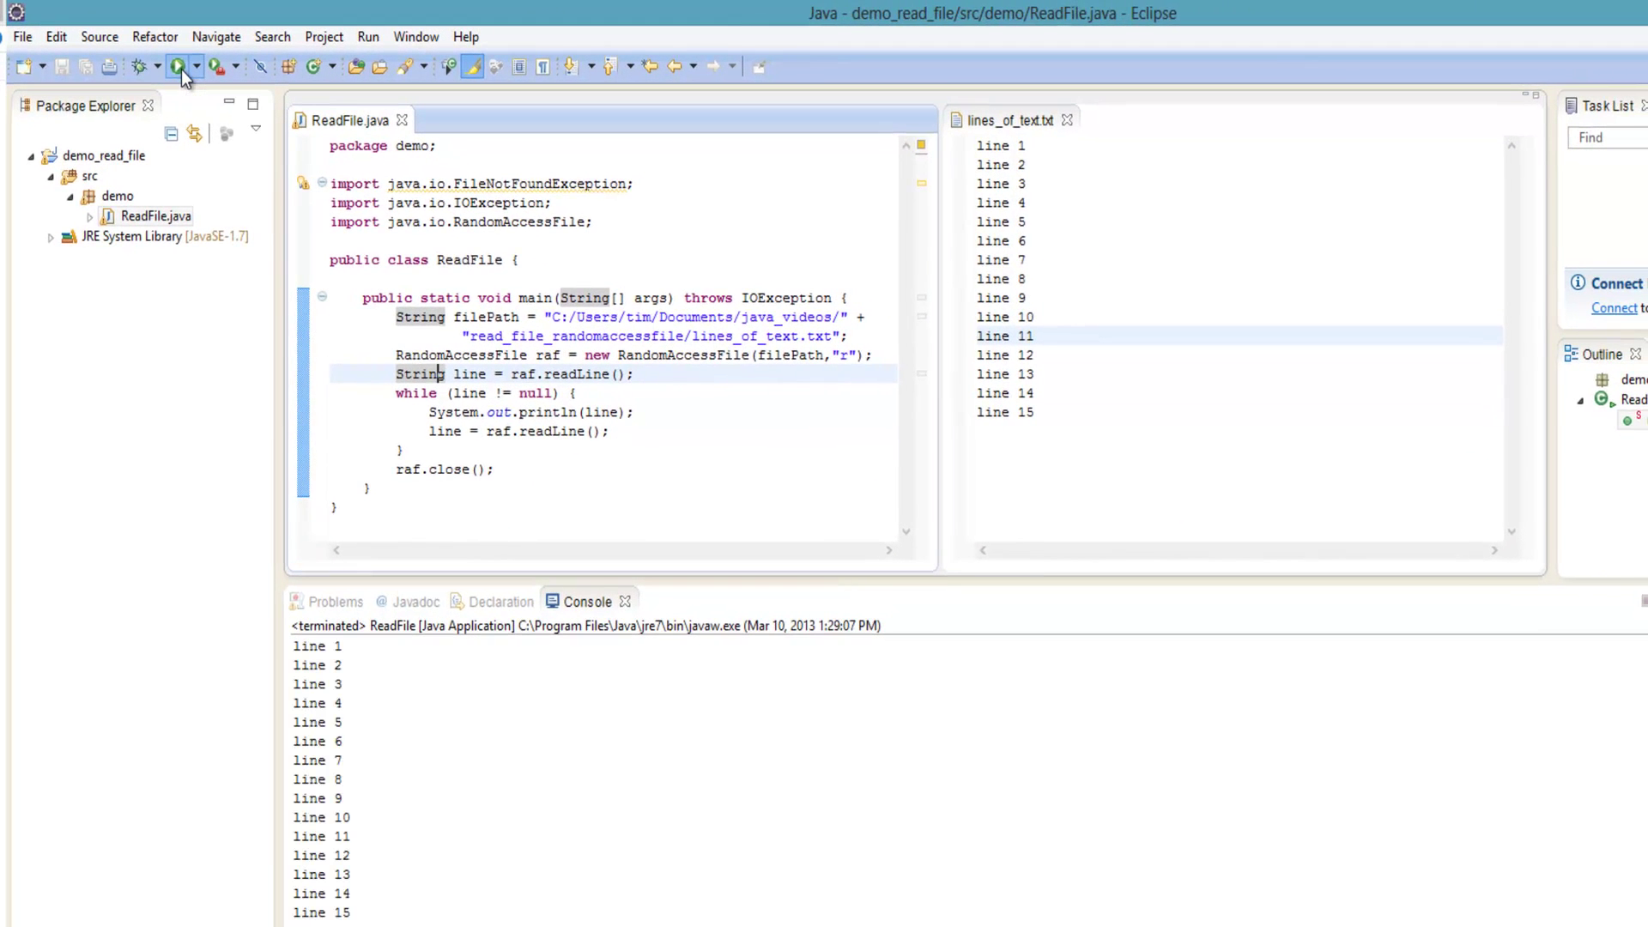